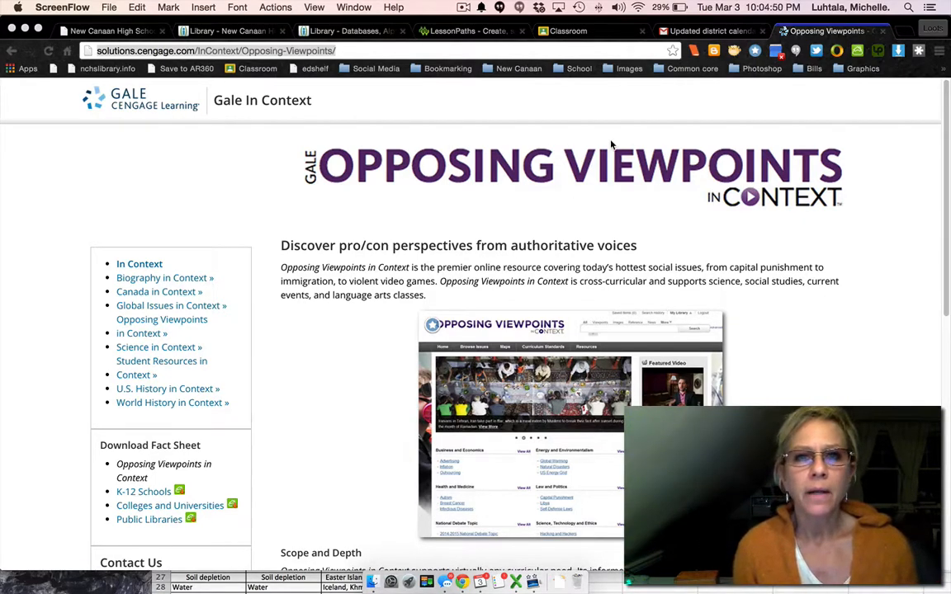
Search the web for lucidchart, open the Lucidchart site and go to its account log-in.
click(374, 50)
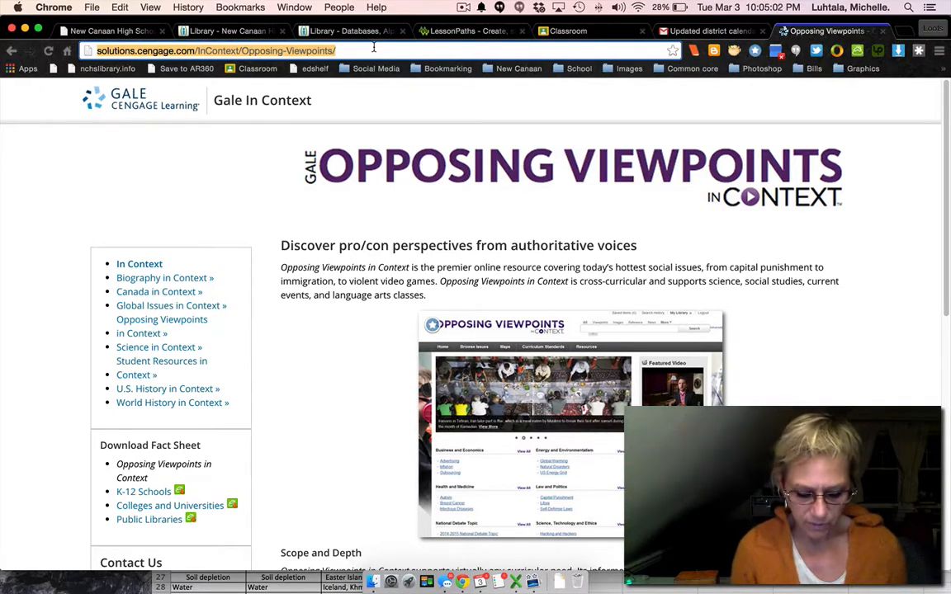
text(lucidchart)
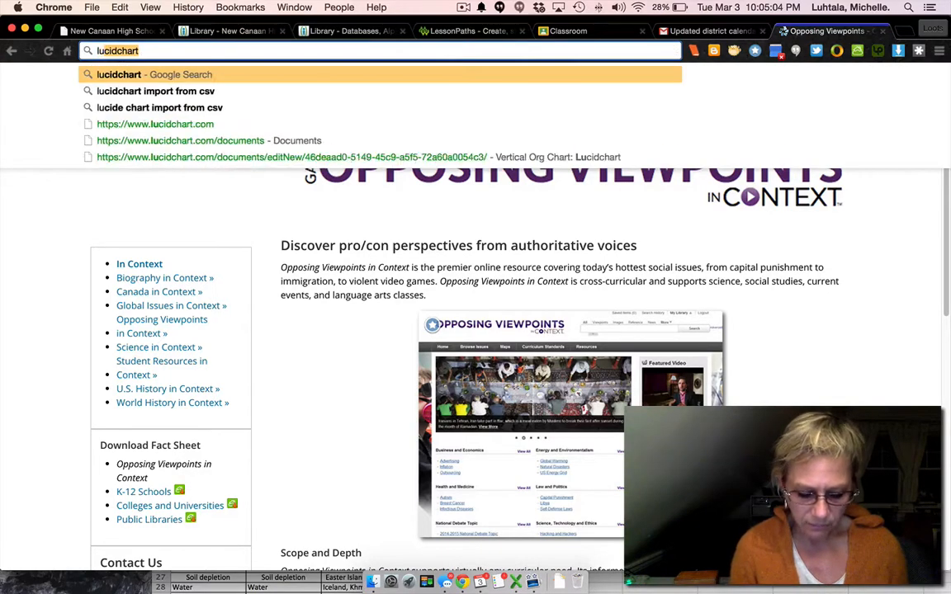
key(Return)
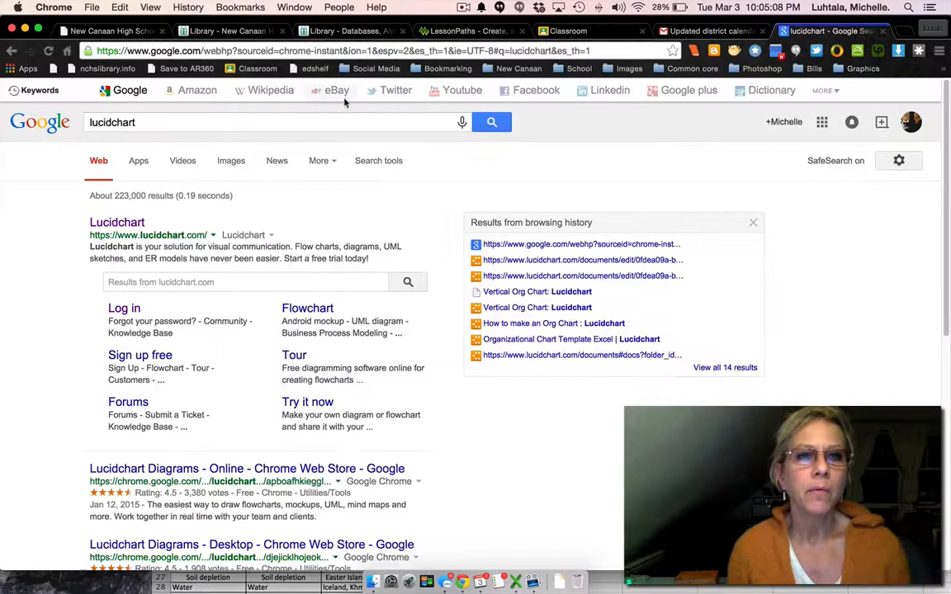
click(123, 223)
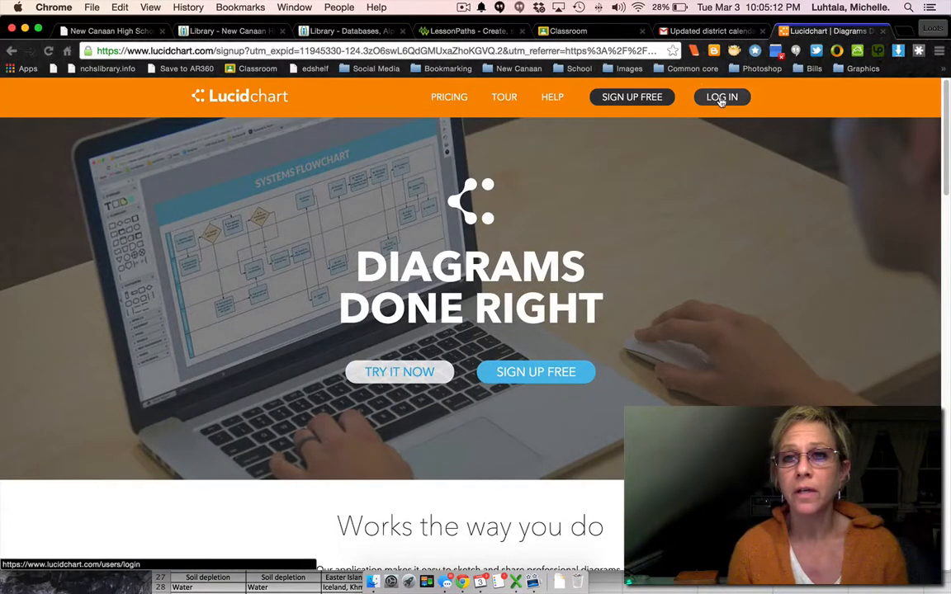
click(720, 96)
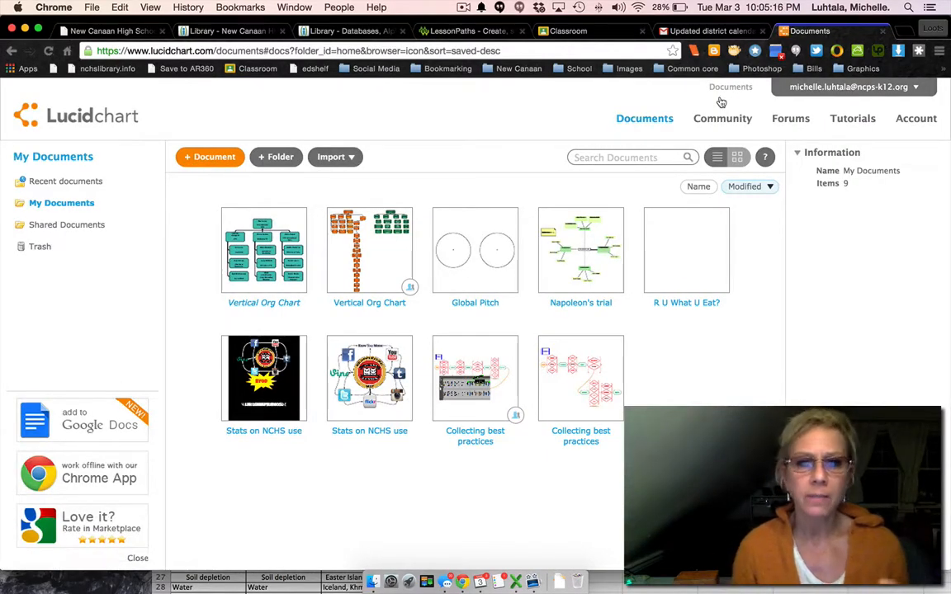
Log out of the Lucidchart account and close its browser tab.
click(905, 89)
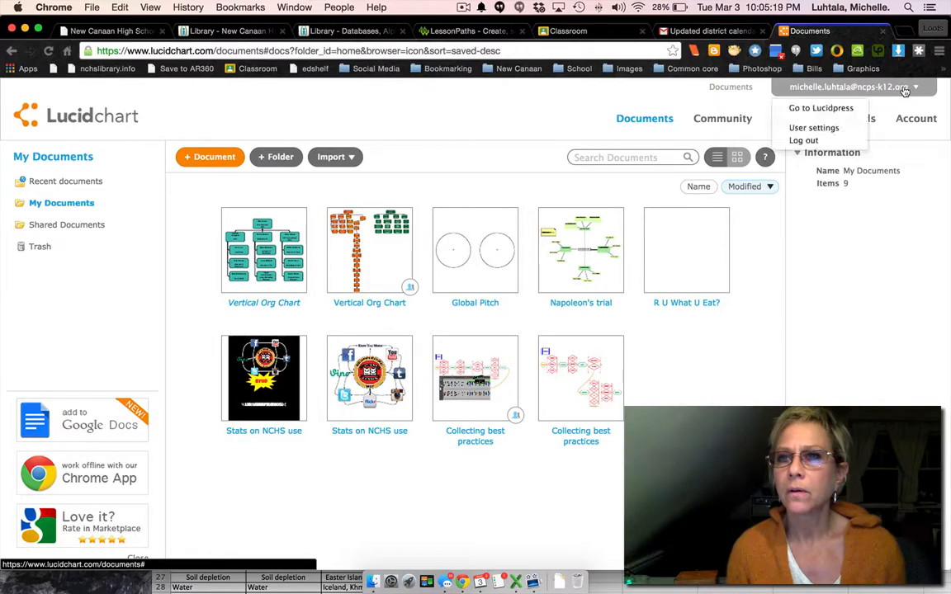
click(822, 140)
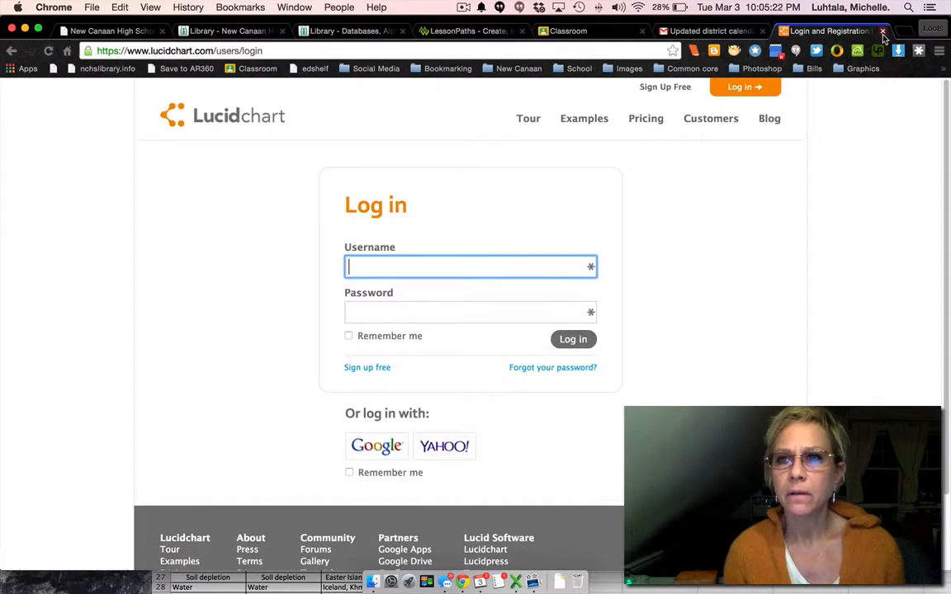
click(882, 31)
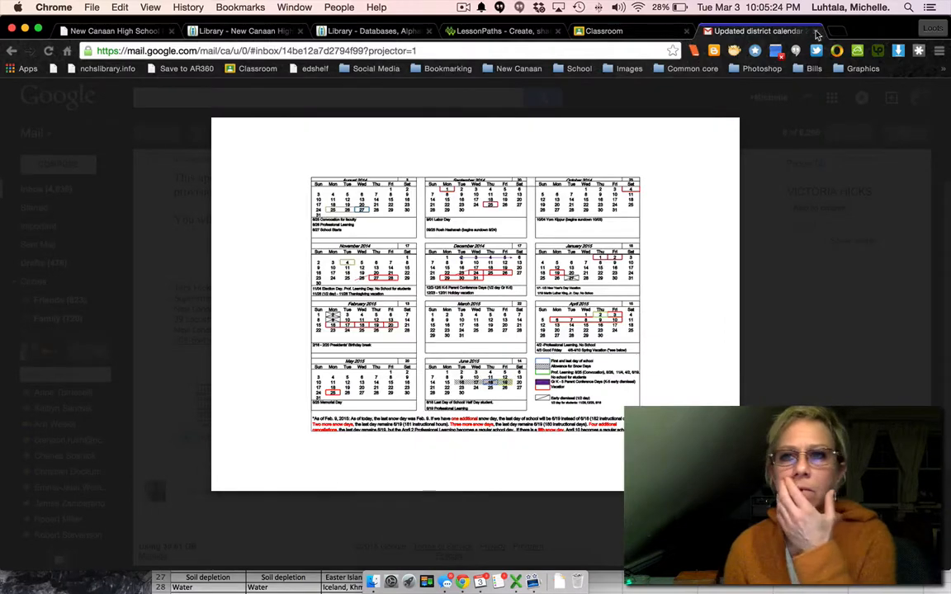
Close the district calendar e-mail and open the Lucidchart site in a new tab by searching for lucidchart.
click(815, 31)
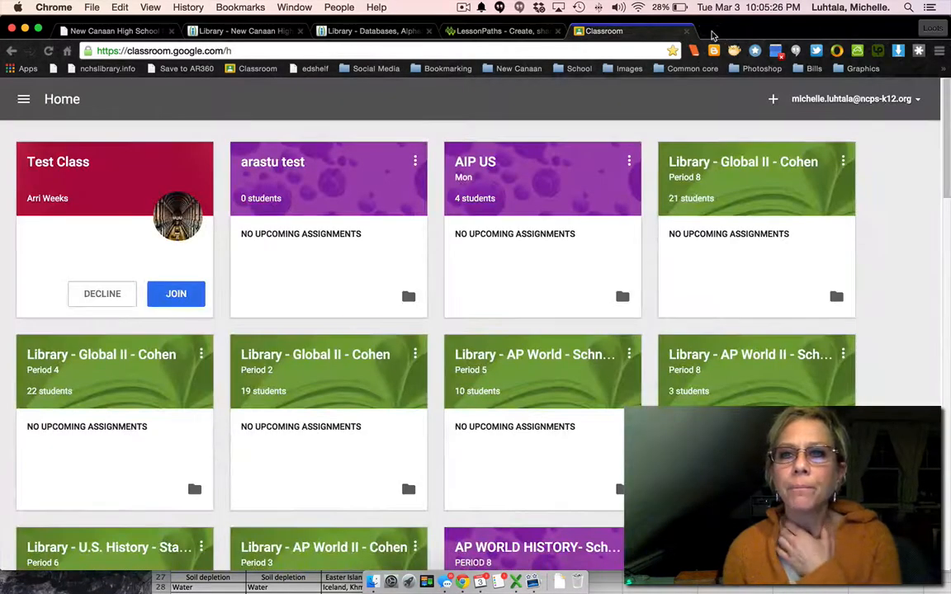
click(710, 32)
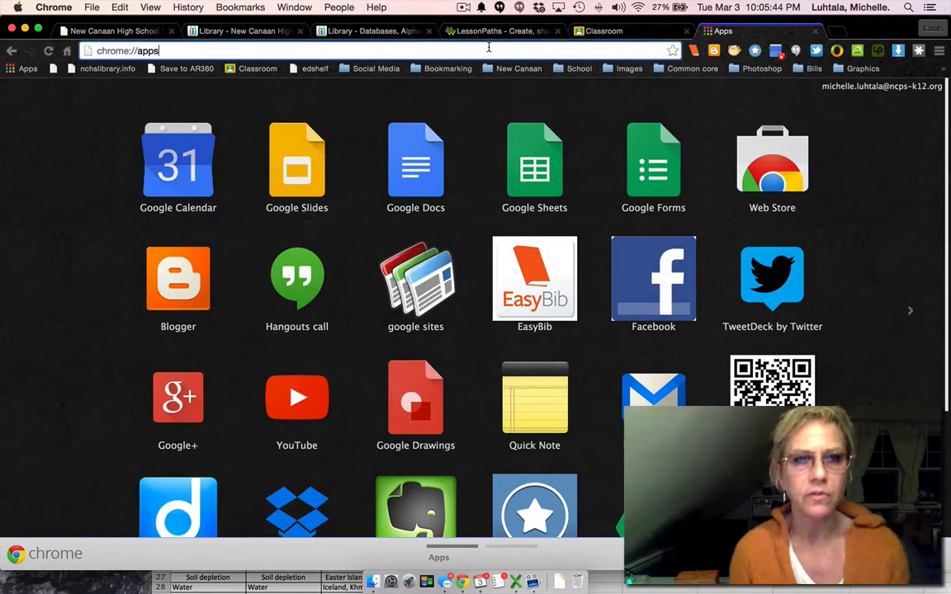
click(201, 48)
text(lucid)
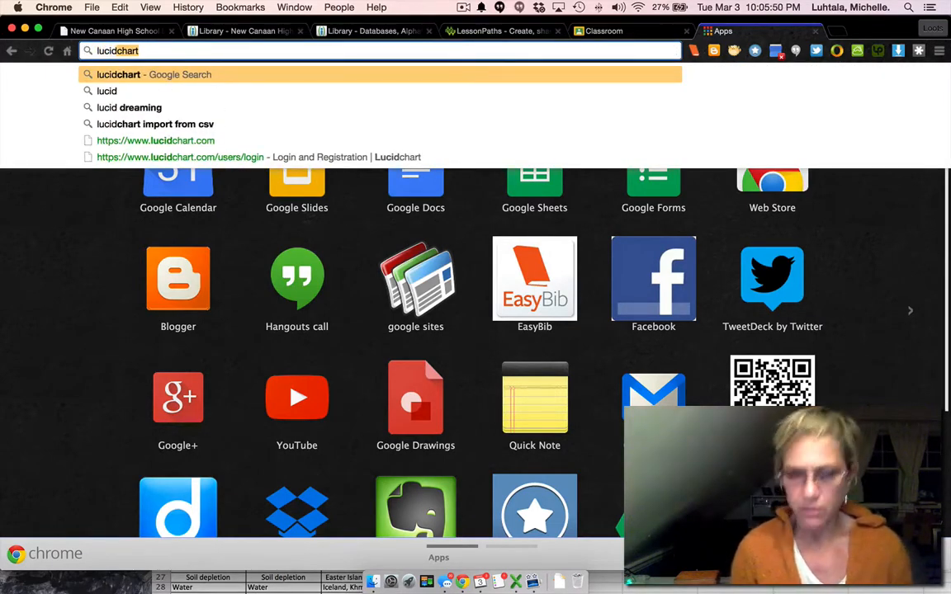
key(Return)
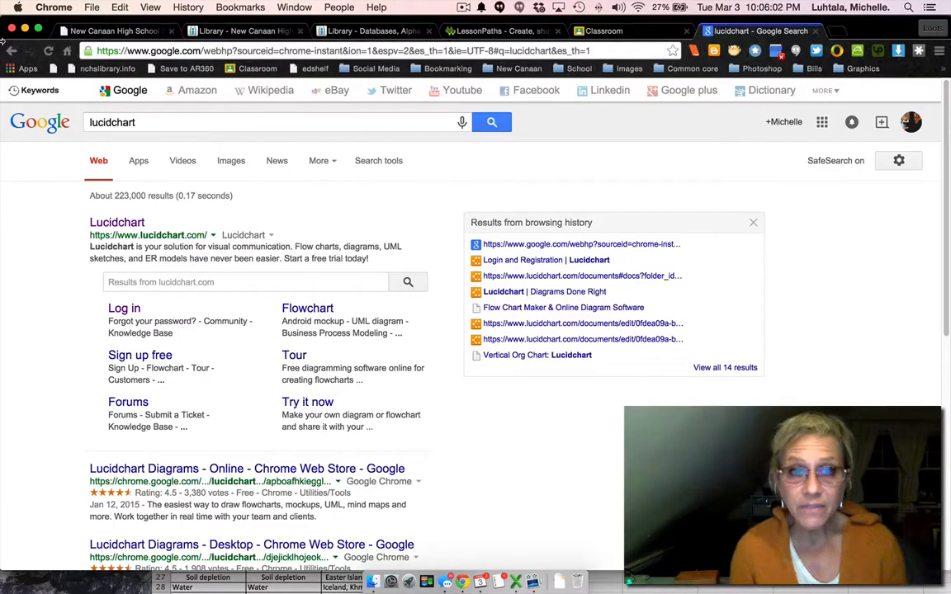
click(122, 222)
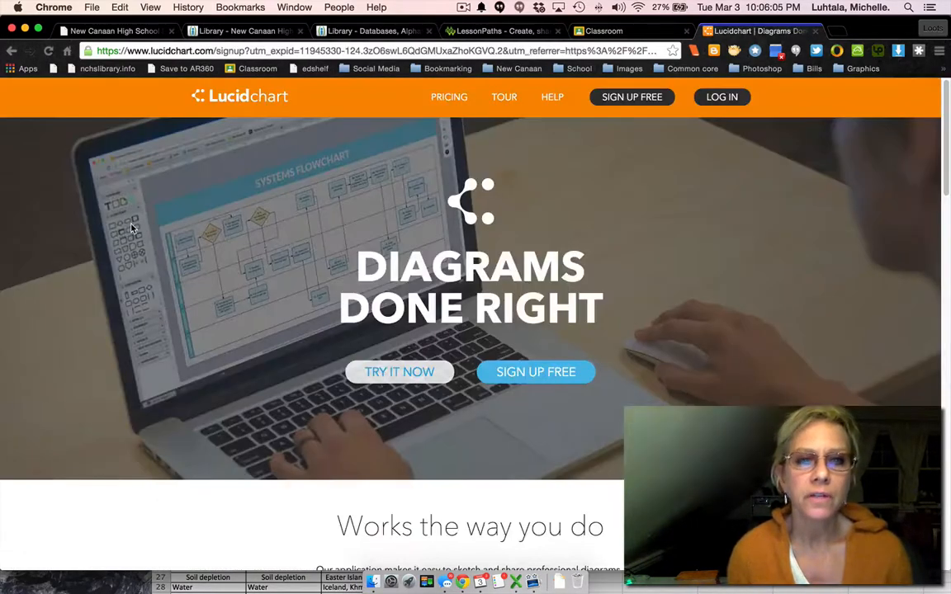
Log in to Lucidchart with the Google account.
click(732, 98)
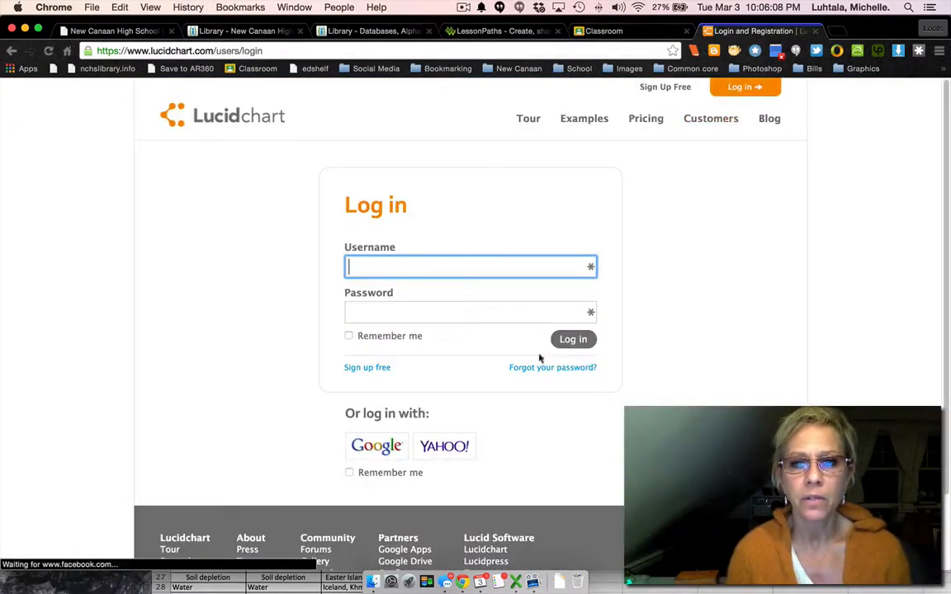
scroll(367, 458, down, 1)
click(376, 445)
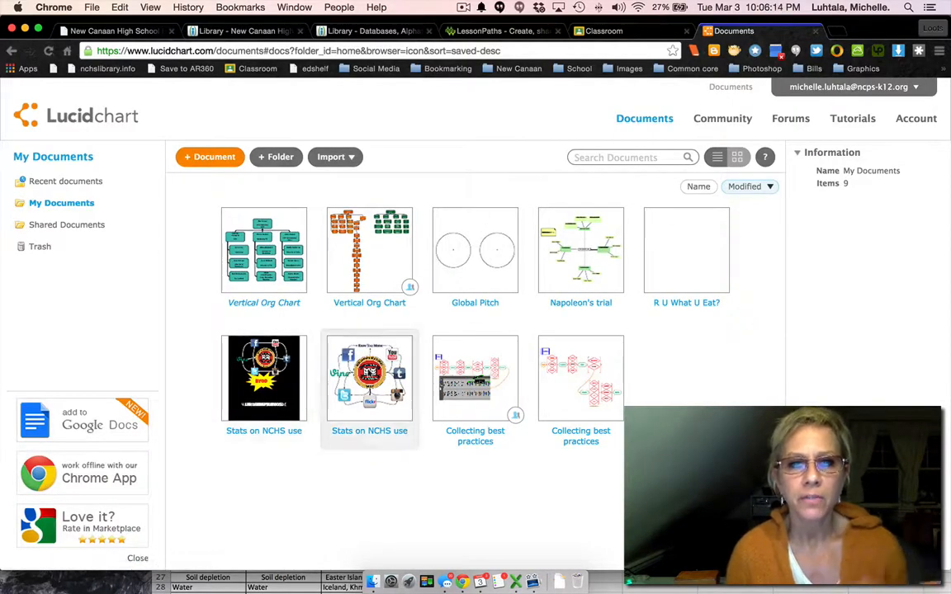
Create a new document from the standard Vertical Org Chart template.
click(208, 157)
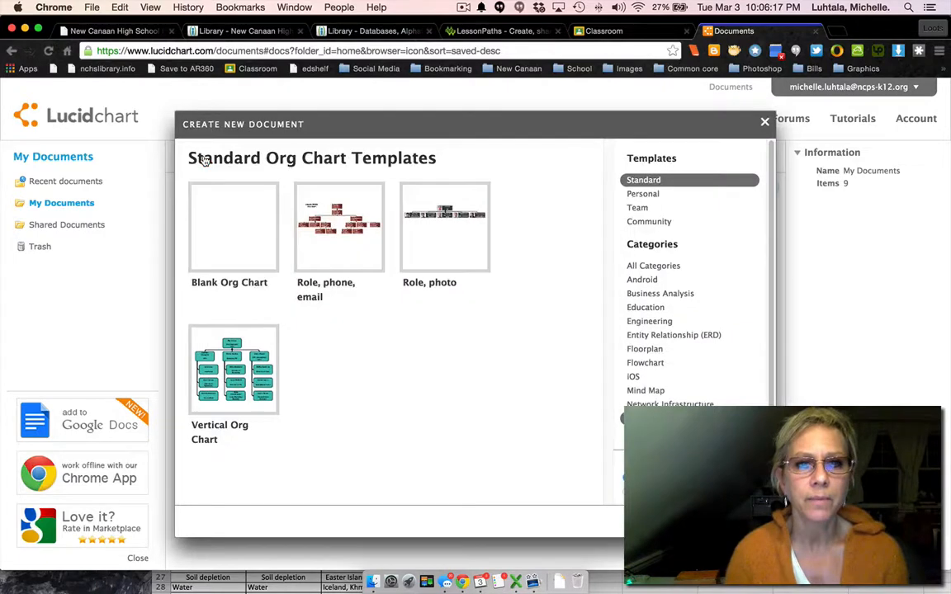
click(217, 361)
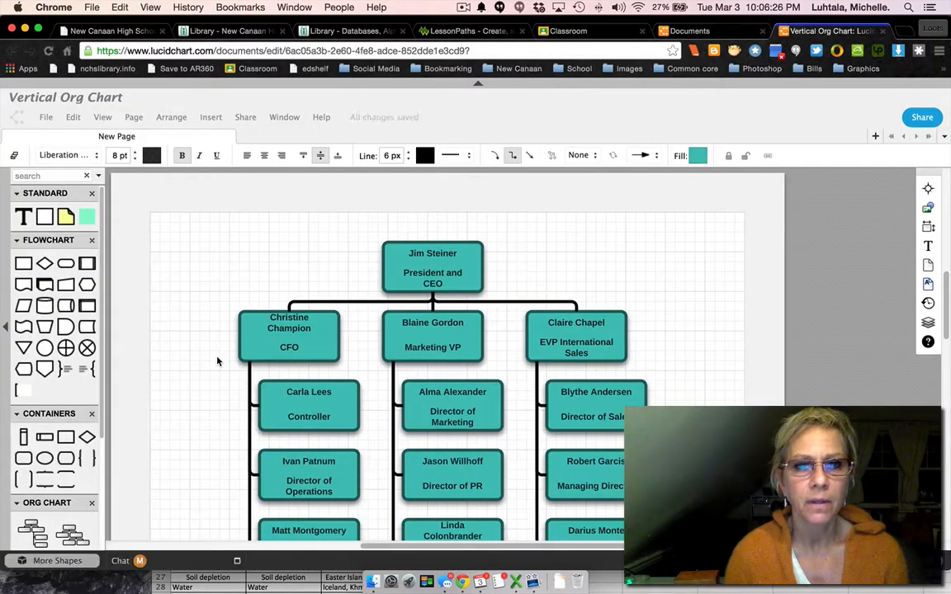
scroll(522, 318, down, 3)
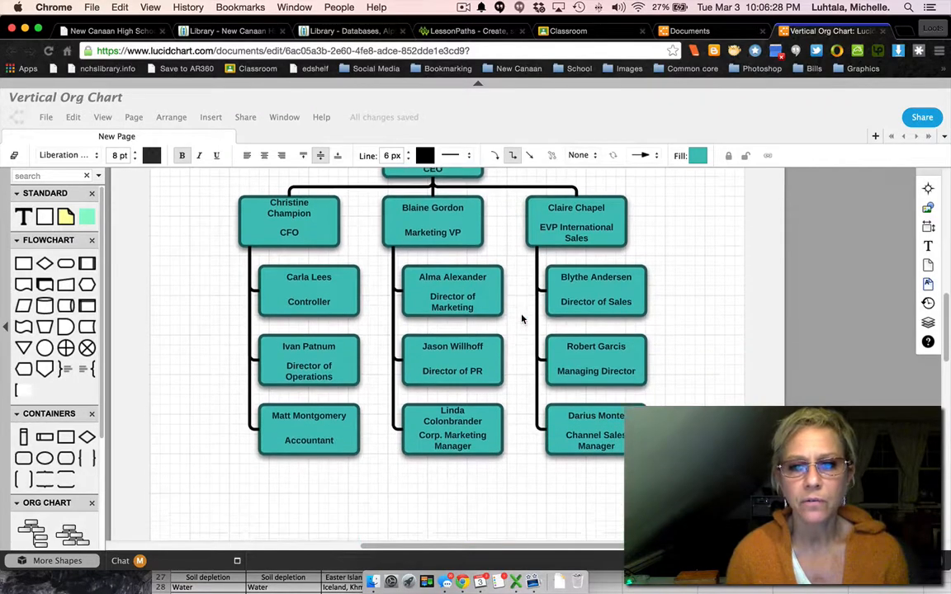
scroll(522, 319, up, 3)
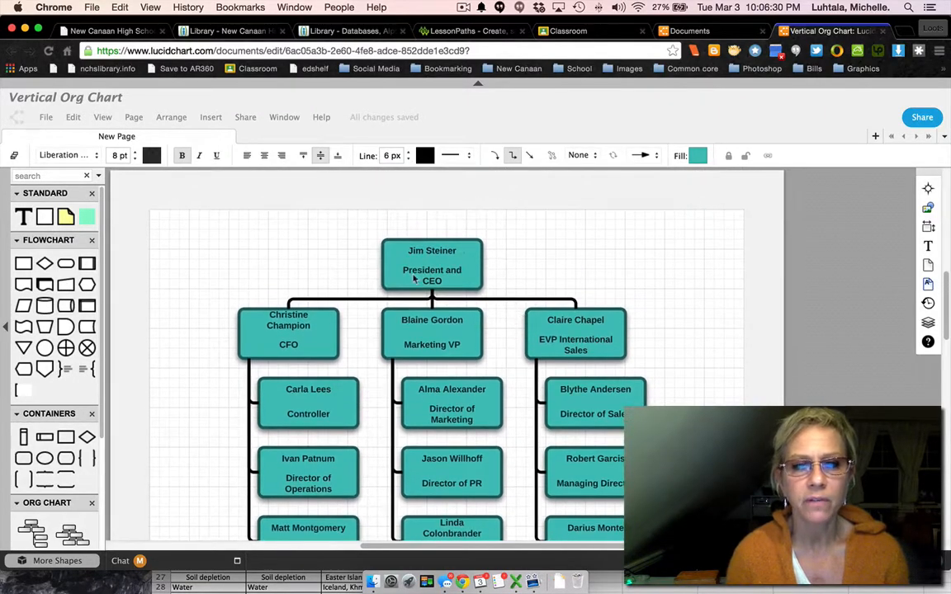
Delete the entire sample org chart from the page and bring the Org Chart shapes with the data import option into view.
drag(185, 223, 685, 352)
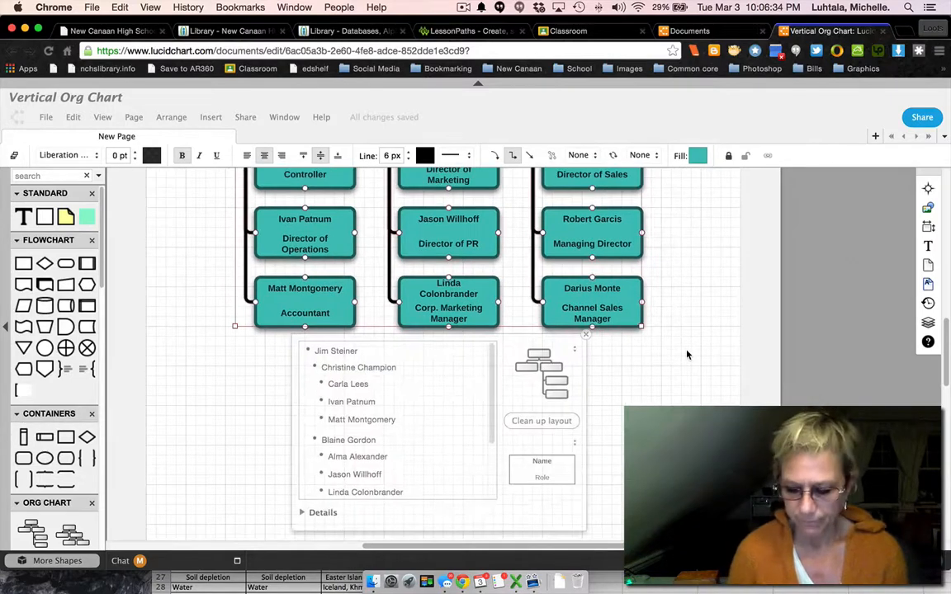
key(Delete)
scroll(576, 390, up, 5)
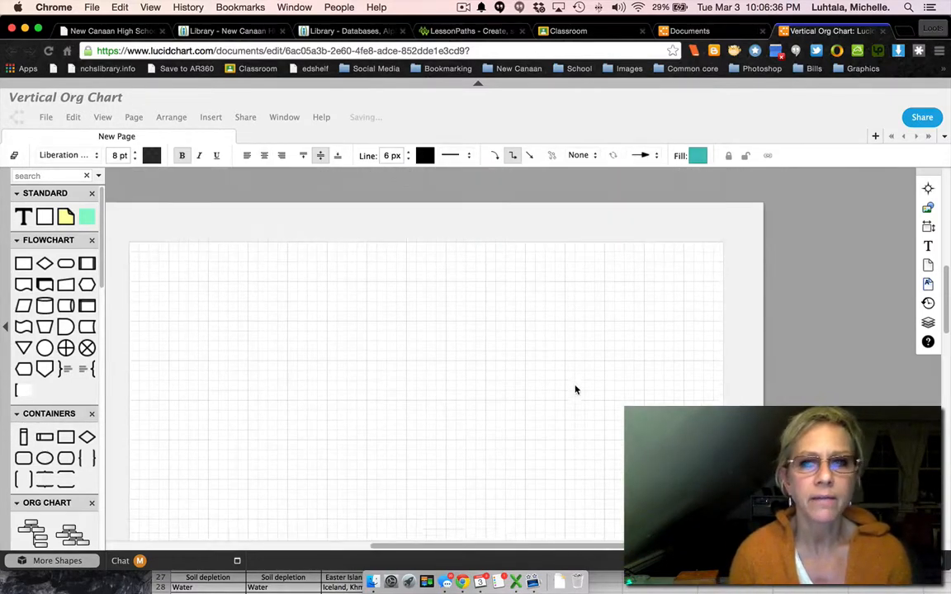
scroll(576, 390, left, 2)
scroll(576, 390, right, 1)
scroll(577, 390, right, 1)
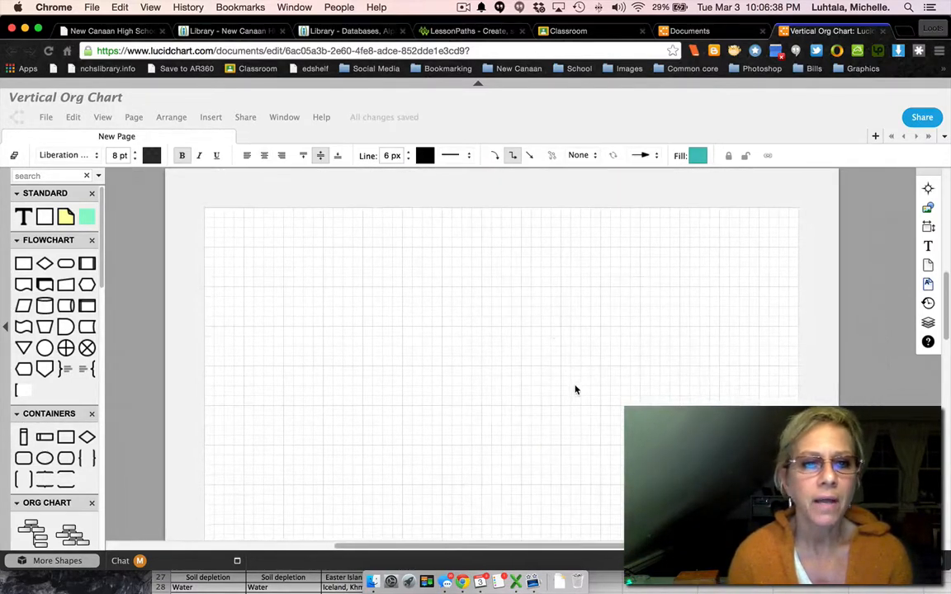
scroll(77, 373, down, 5)
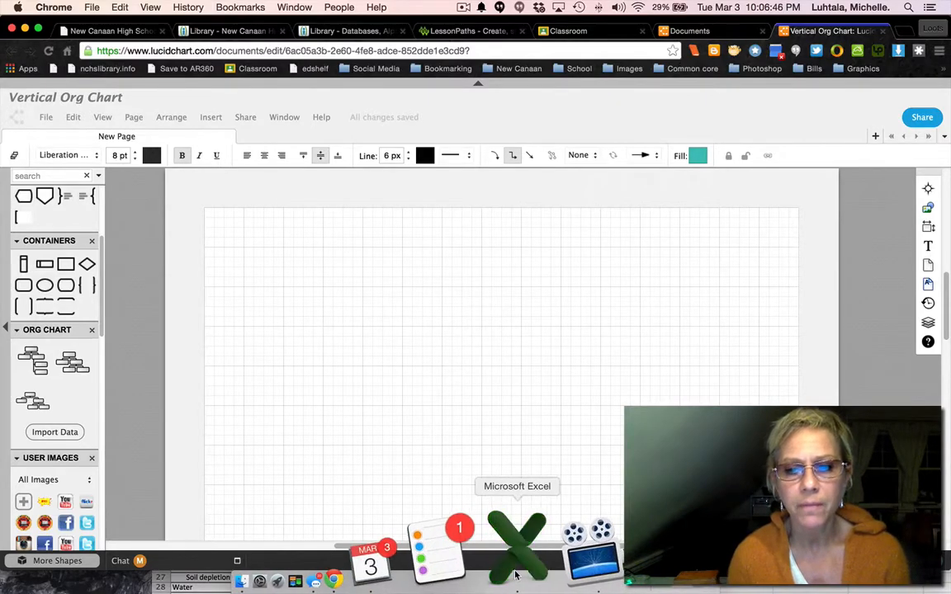
Switch to Microsoft Excel and review the yellow heading and category rows 1 to 11 of Collapse graph.csv.
click(516, 549)
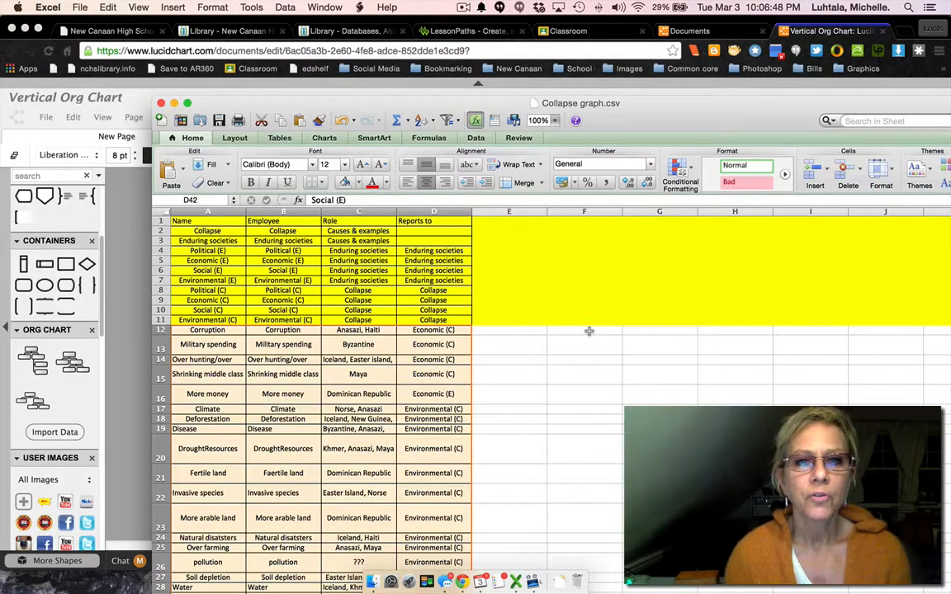
scroll(589, 331, down, 2)
scroll(589, 331, up, 2)
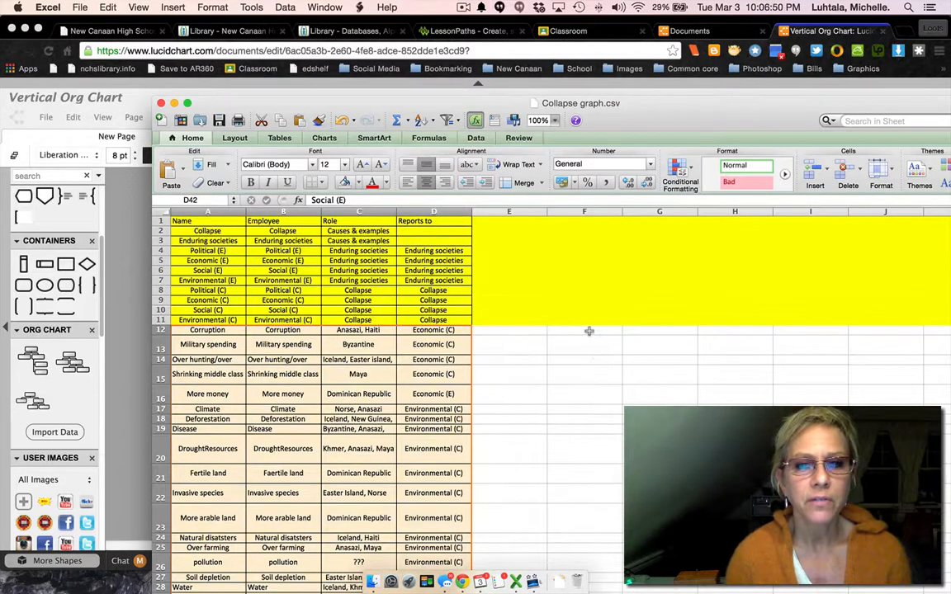
drag(161, 221, 146, 322)
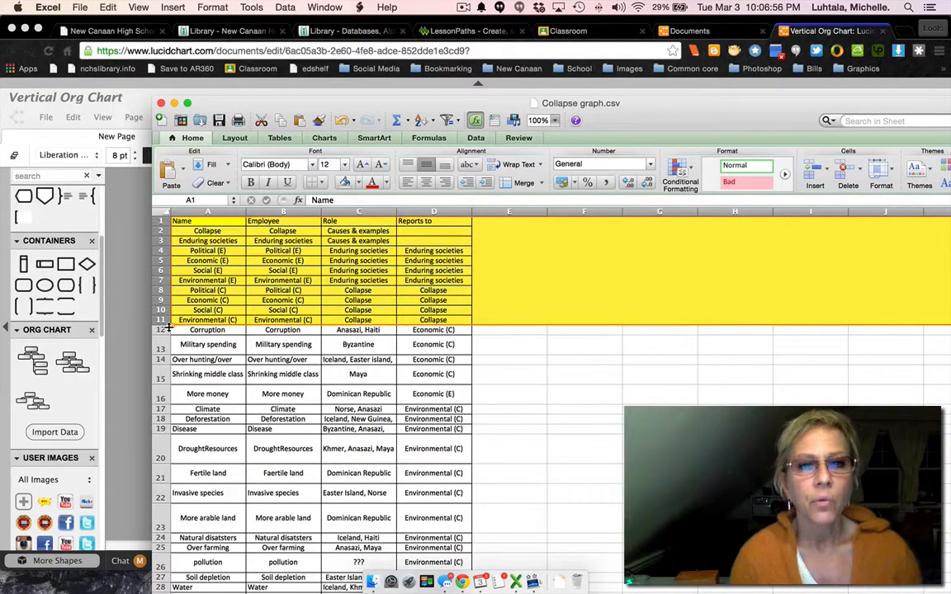
Examine how the cause rows from Corruption to More money fill the Name, Role and Reports to columns.
click(161, 329)
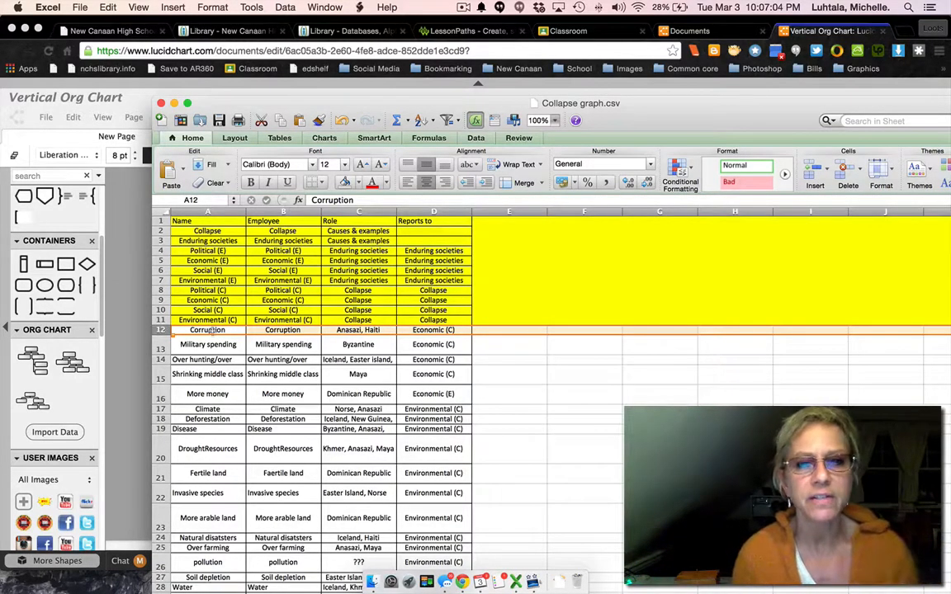
click(335, 330)
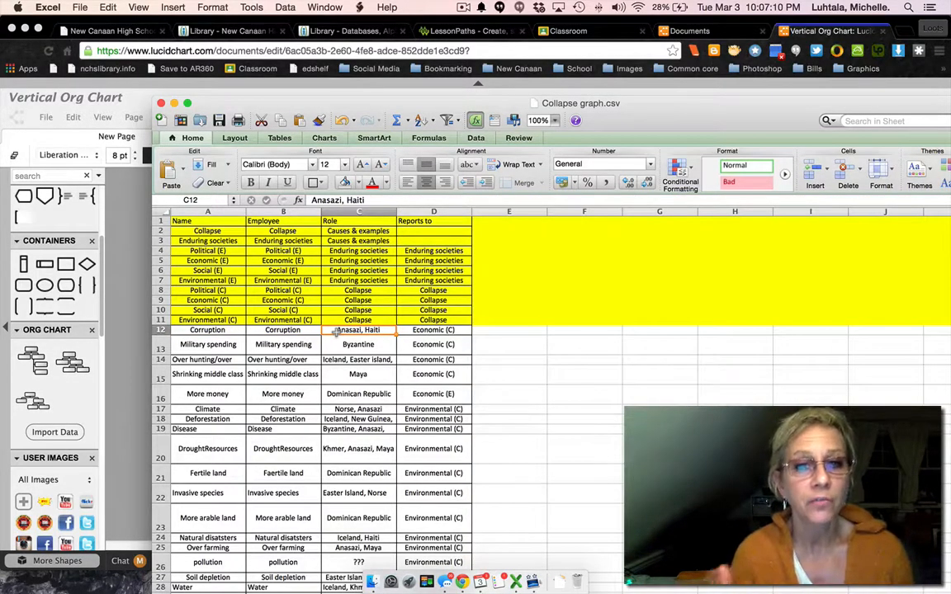
click(425, 332)
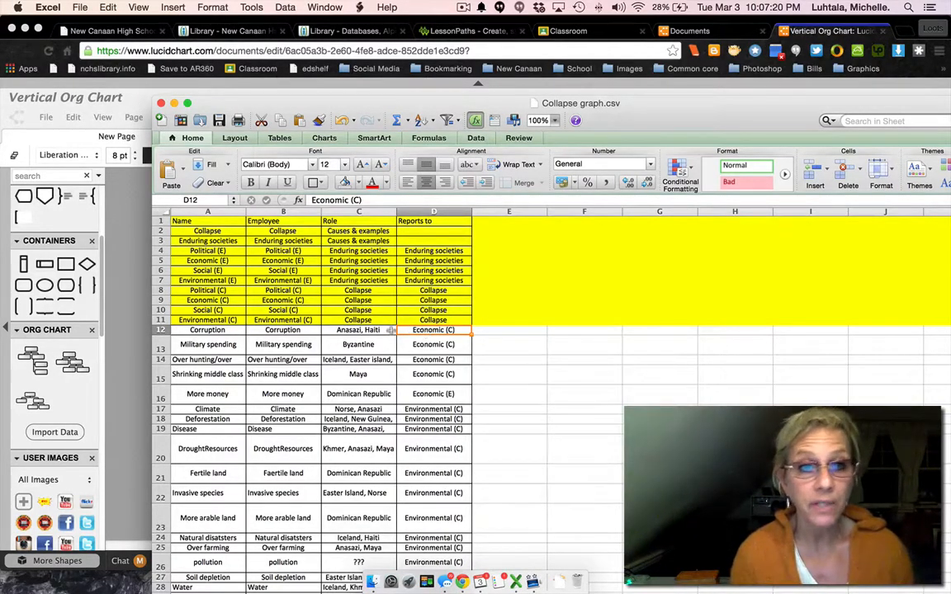
click(208, 345)
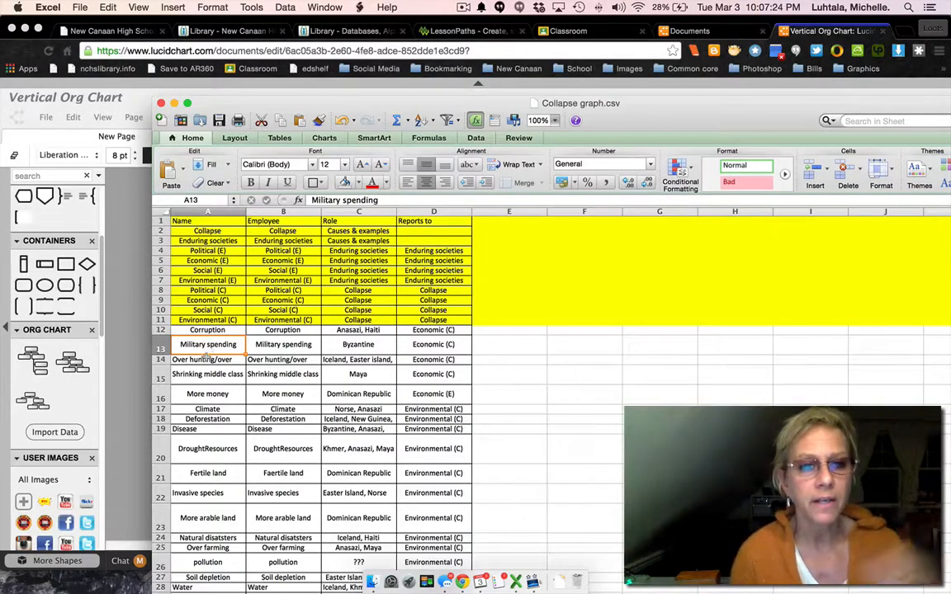
click(206, 375)
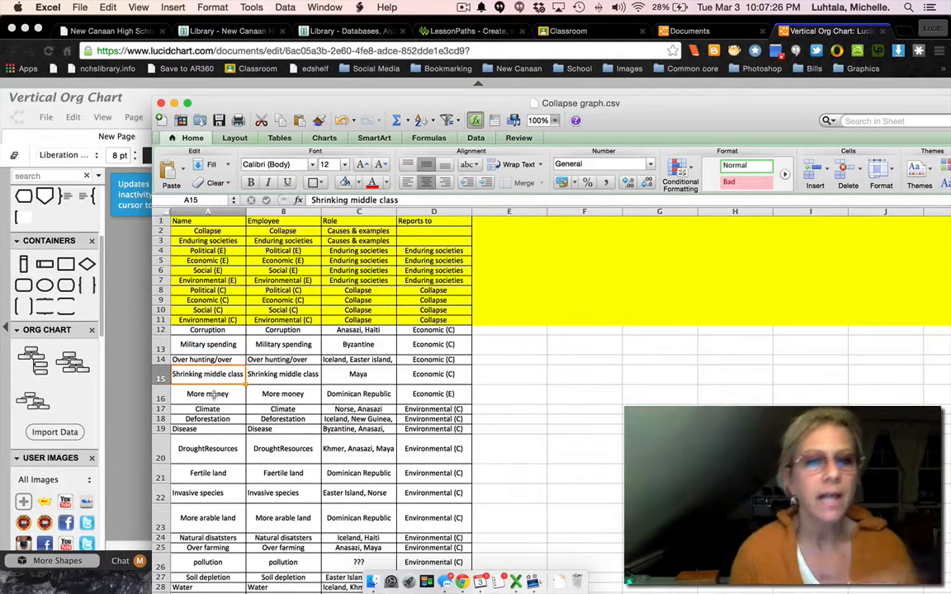
click(211, 396)
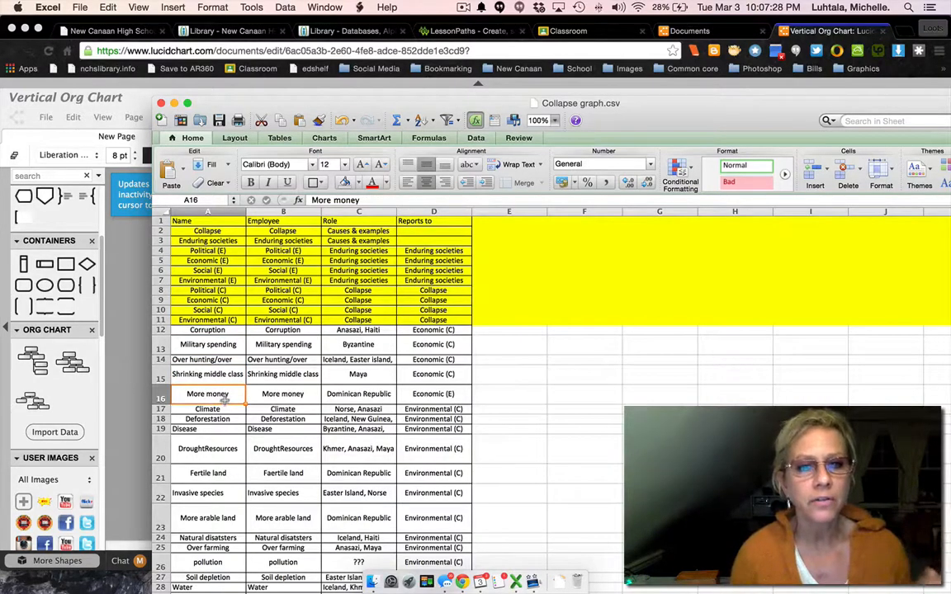
click(361, 397)
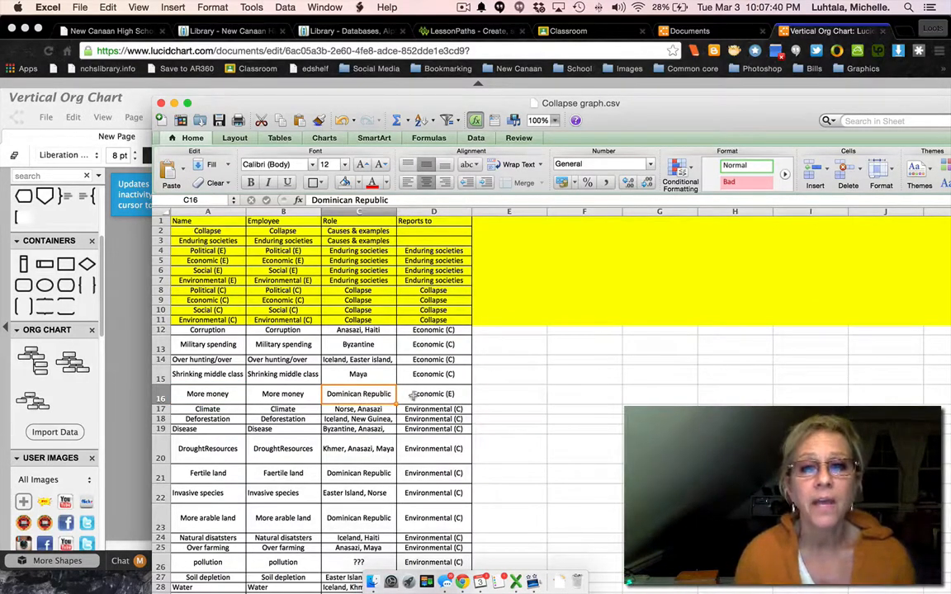
click(438, 397)
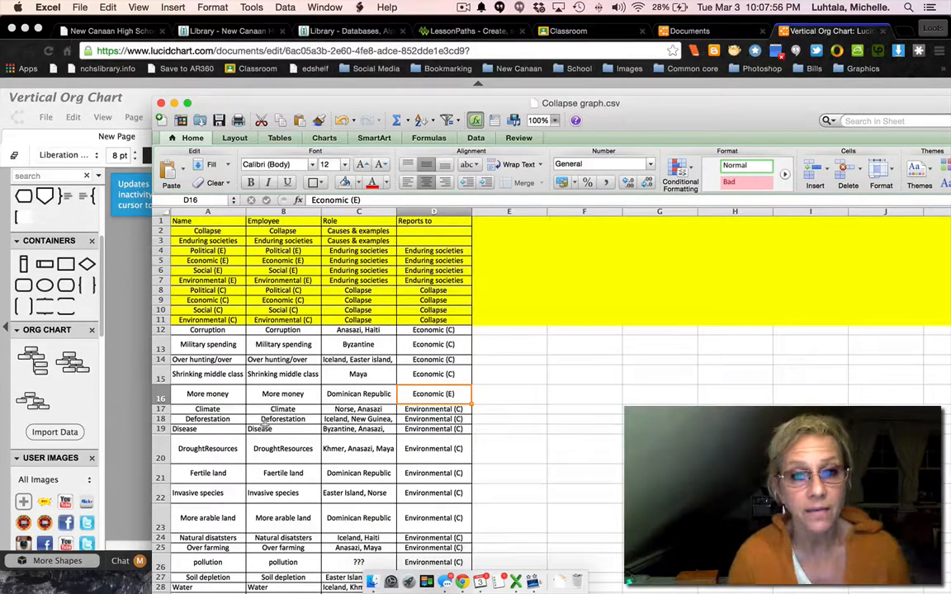
scroll(306, 409, down, 10)
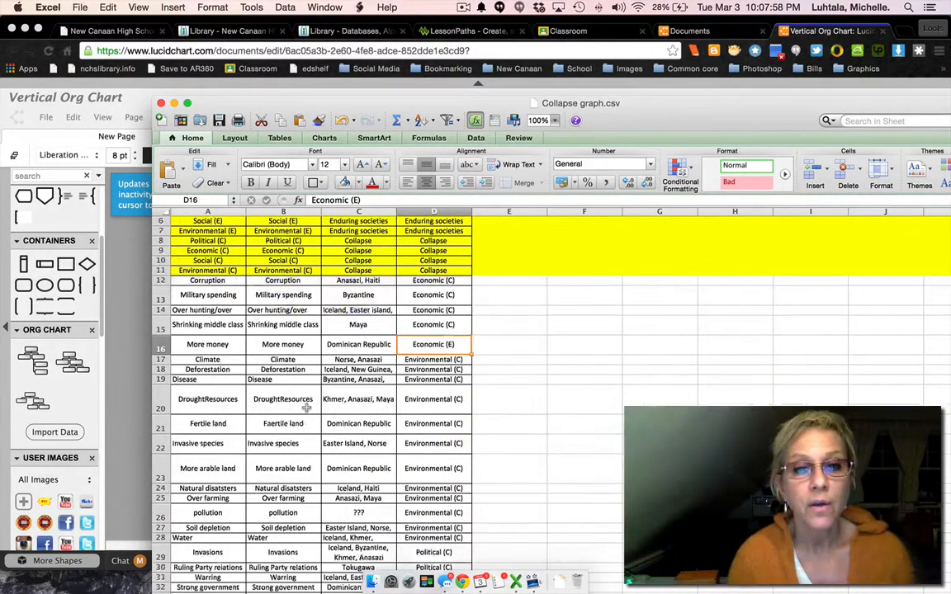
Save the spreadsheet to the Desktop as Collapse graph.csv in Comma Separated Values format, replacing the existing file.
scroll(306, 409, up, 10)
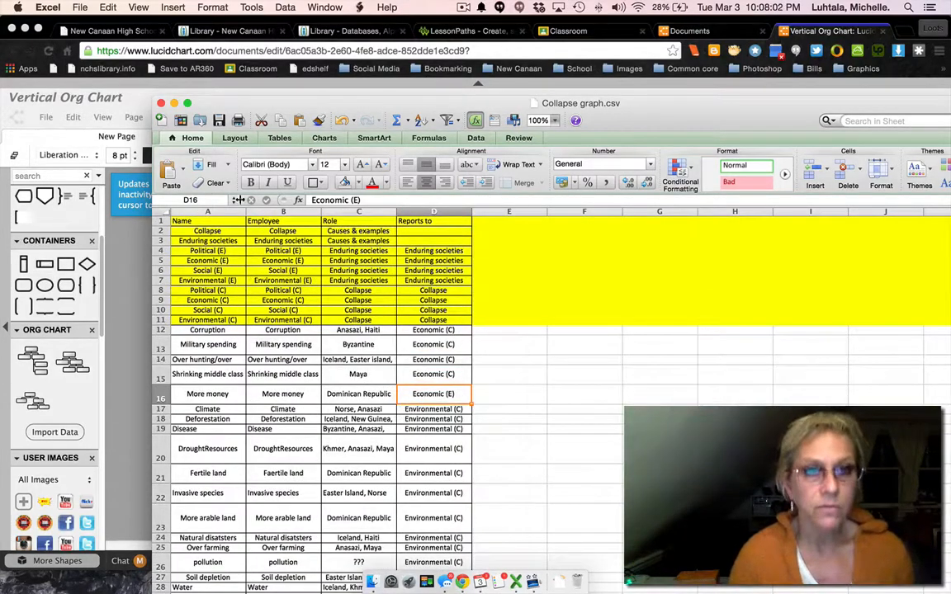
click(106, 8)
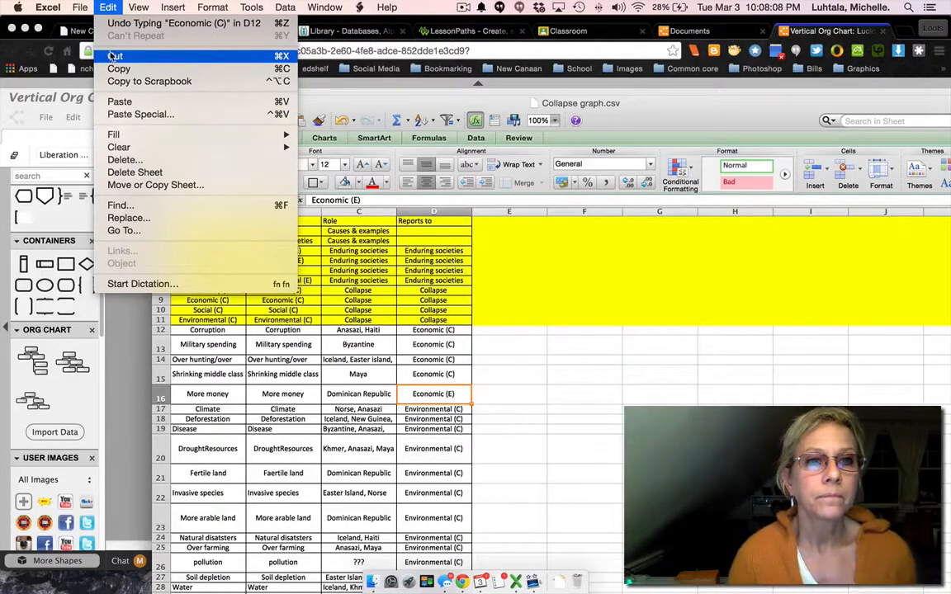
mouse_move(80, 7)
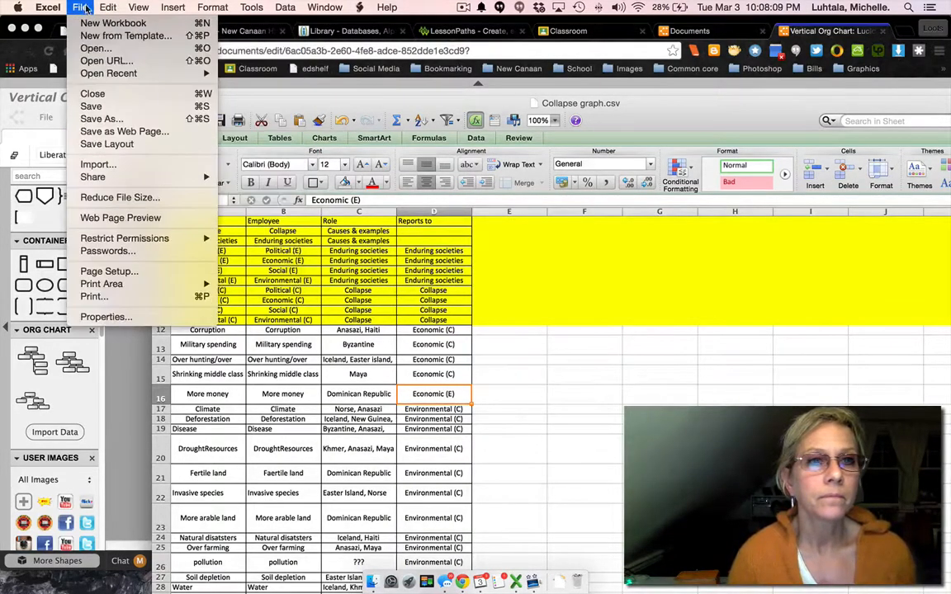
click(89, 121)
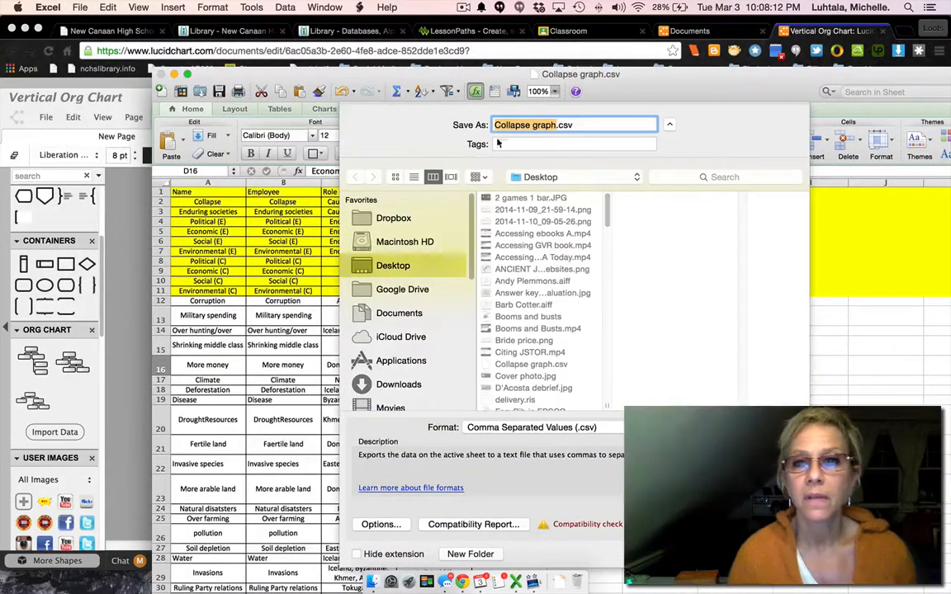
click(618, 430)
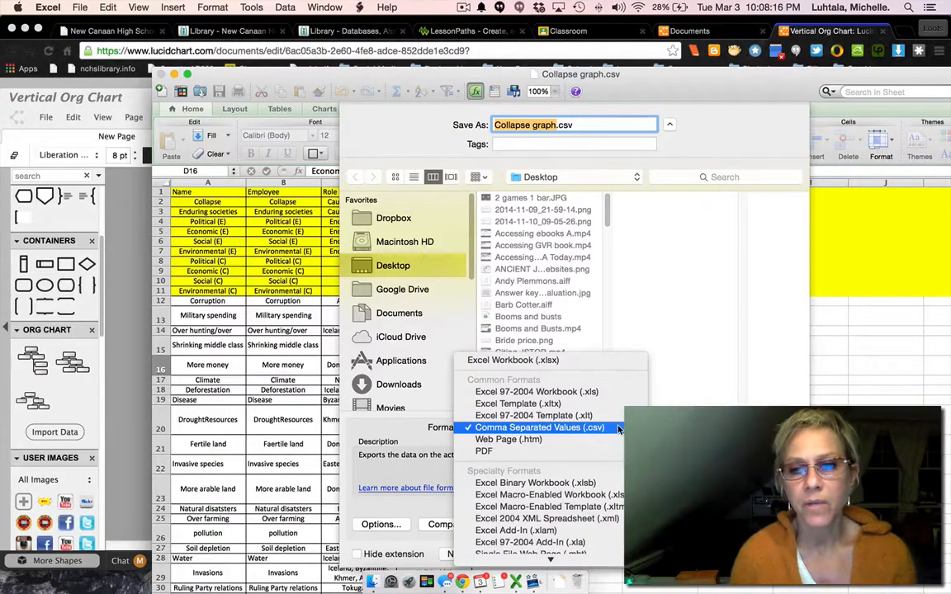
click(618, 428)
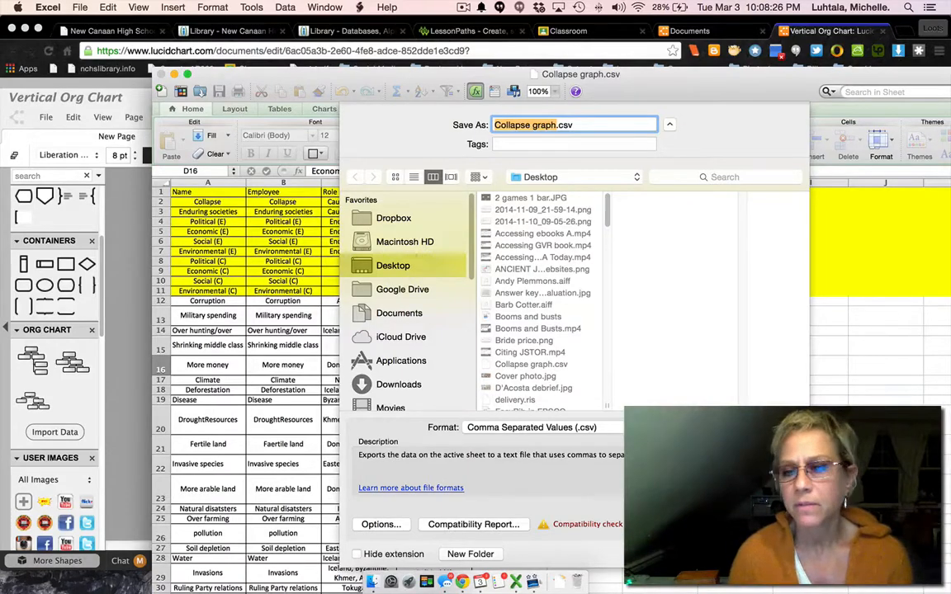
key(Return)
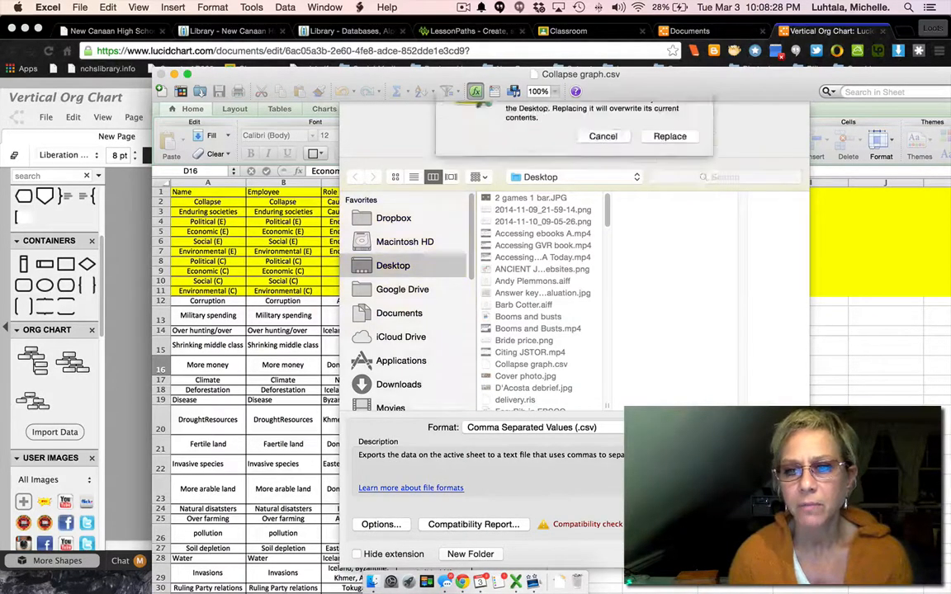
click(672, 182)
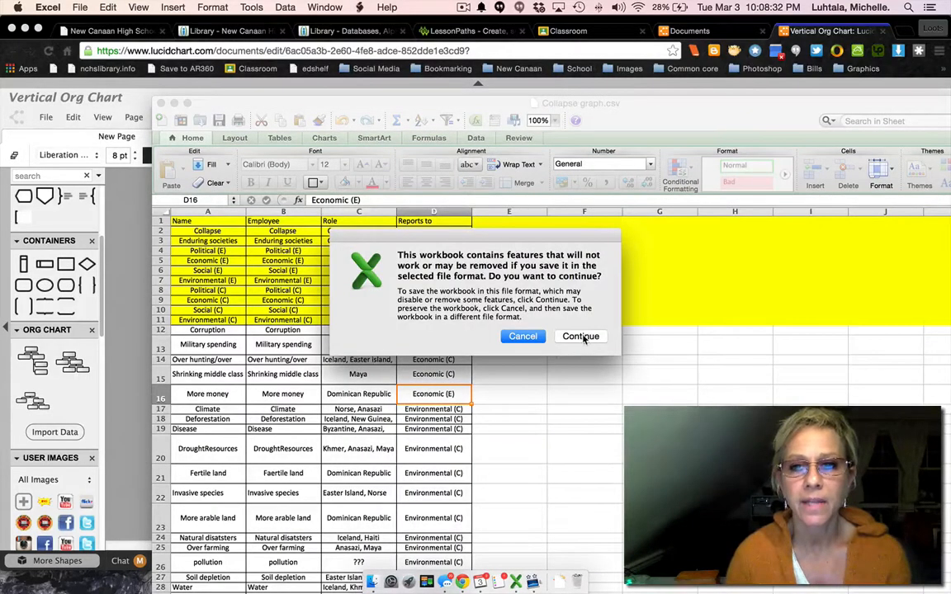
click(581, 337)
scroll(582, 337, right, 2)
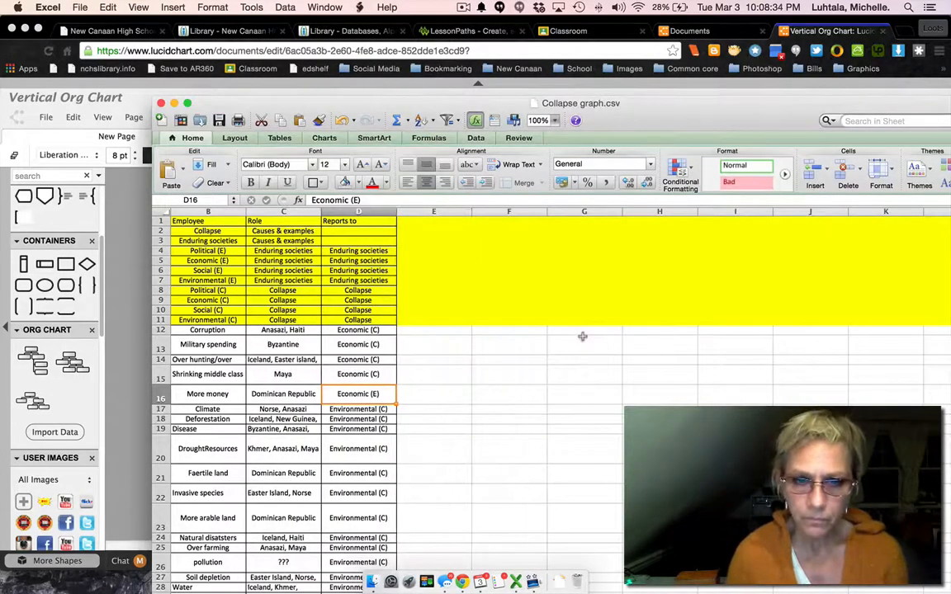
Switch back to Lucidchart and generate an org chart by importing Collapse graph.csv from the Desktop with the suggested field mapping.
click(127, 258)
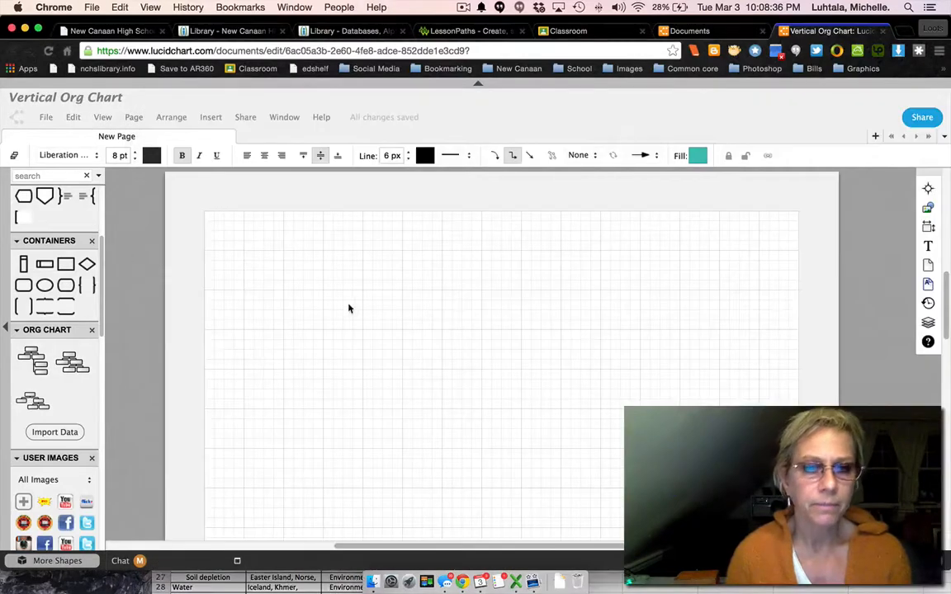
click(55, 432)
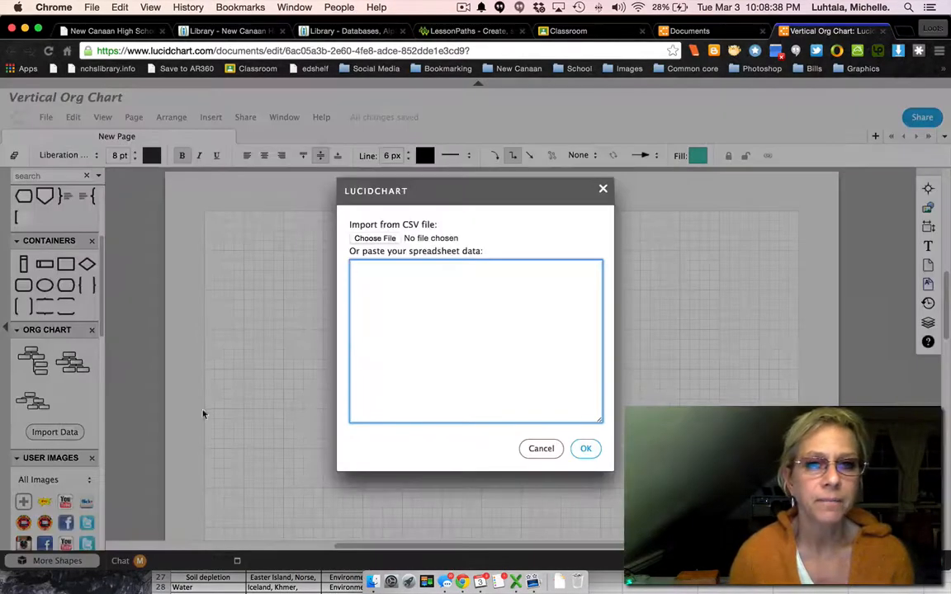
click(376, 239)
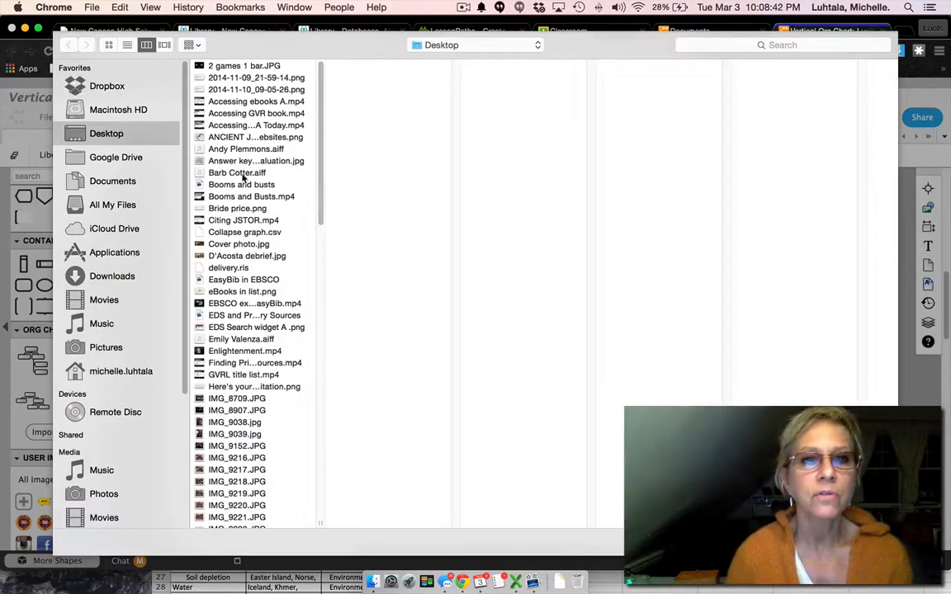
click(234, 234)
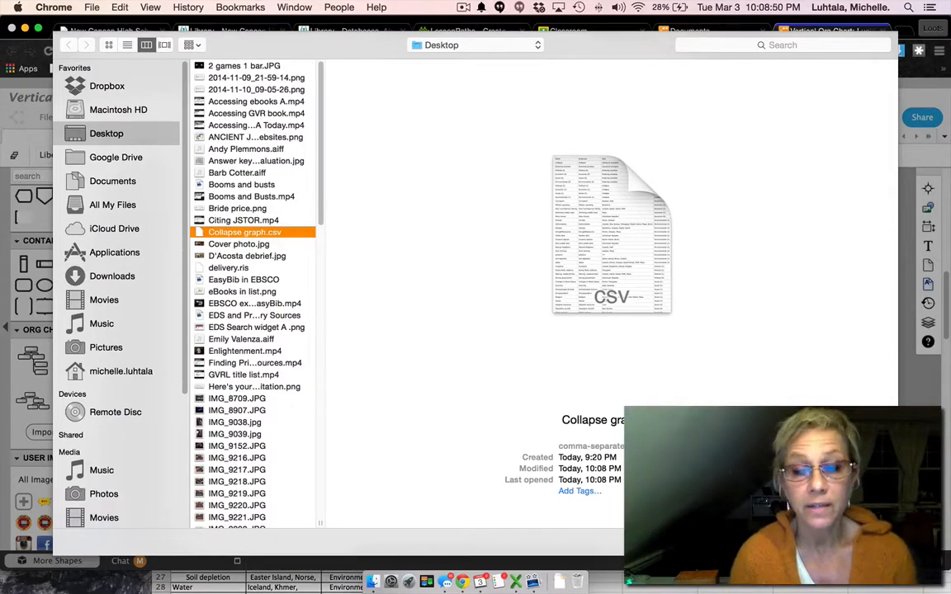
key(Return)
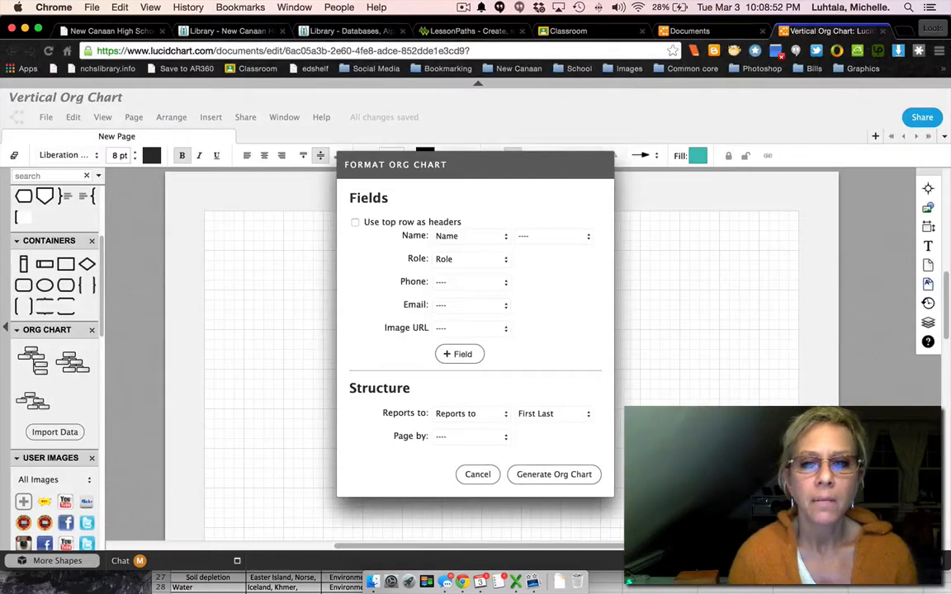
click(552, 477)
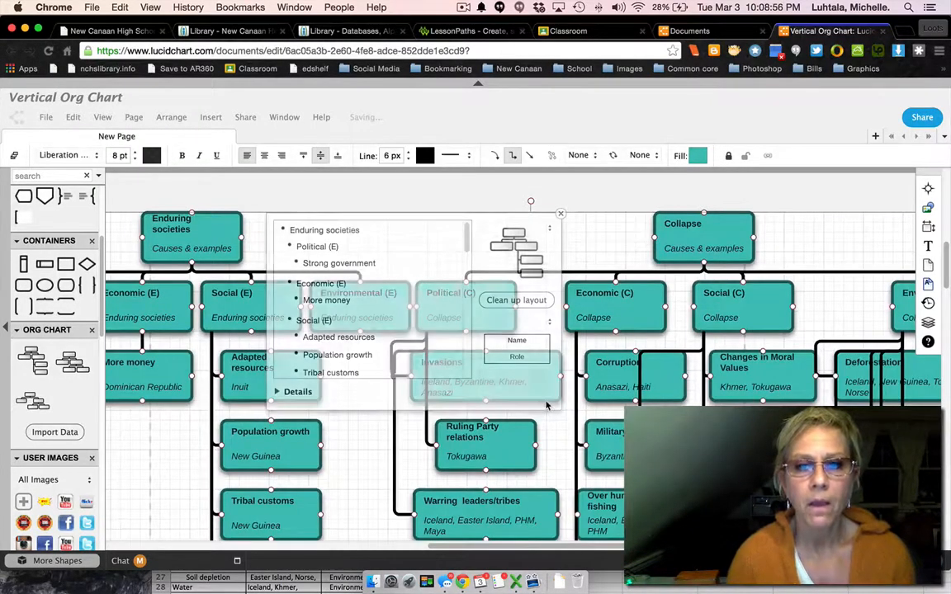
click(561, 213)
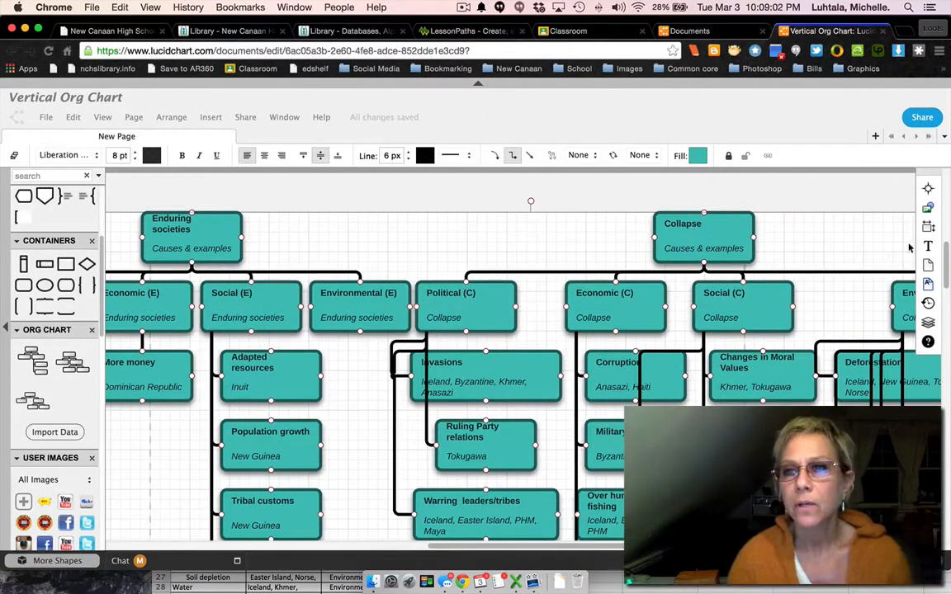
Set the width of all the org chart boxes to 150 px.
click(928, 228)
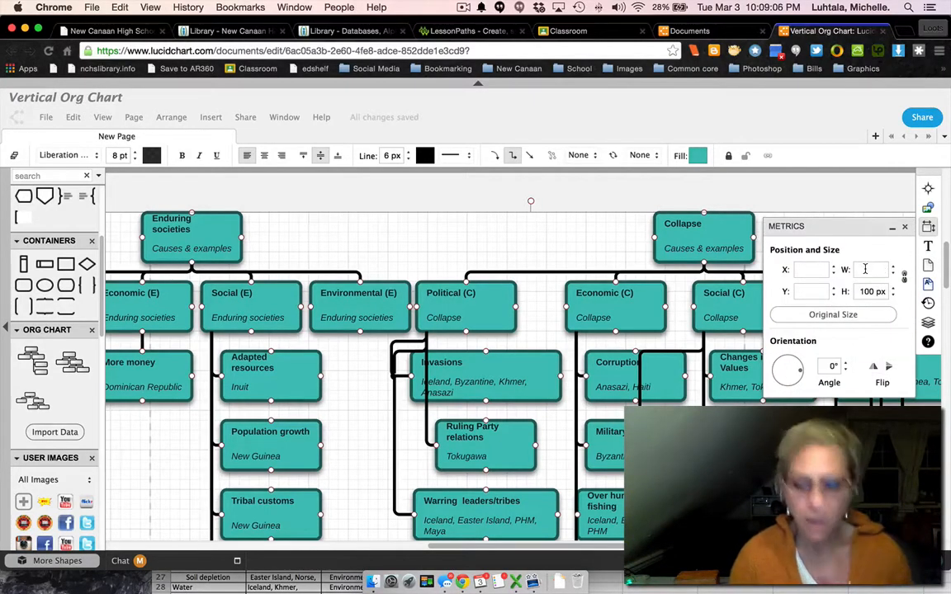
text(0)
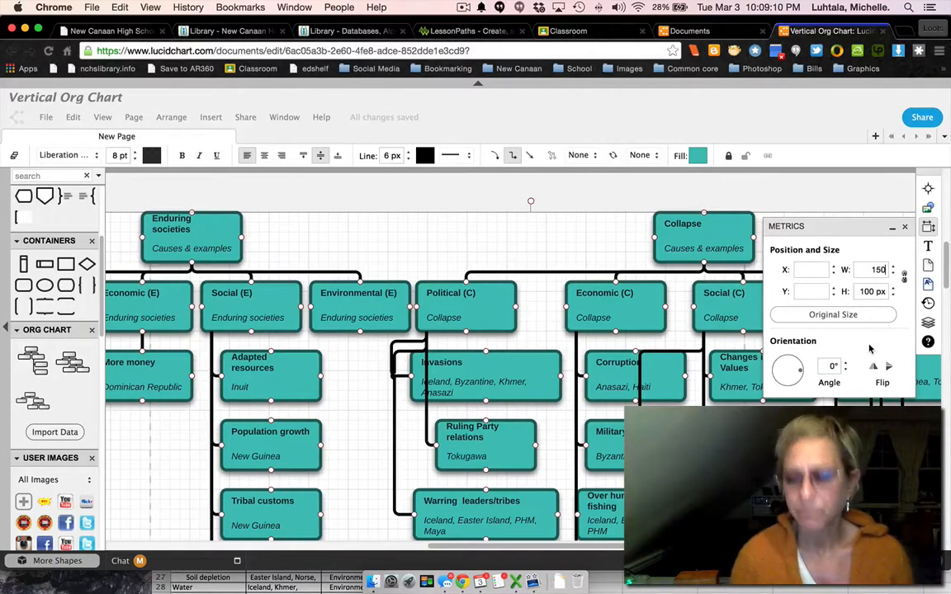
key(Return)
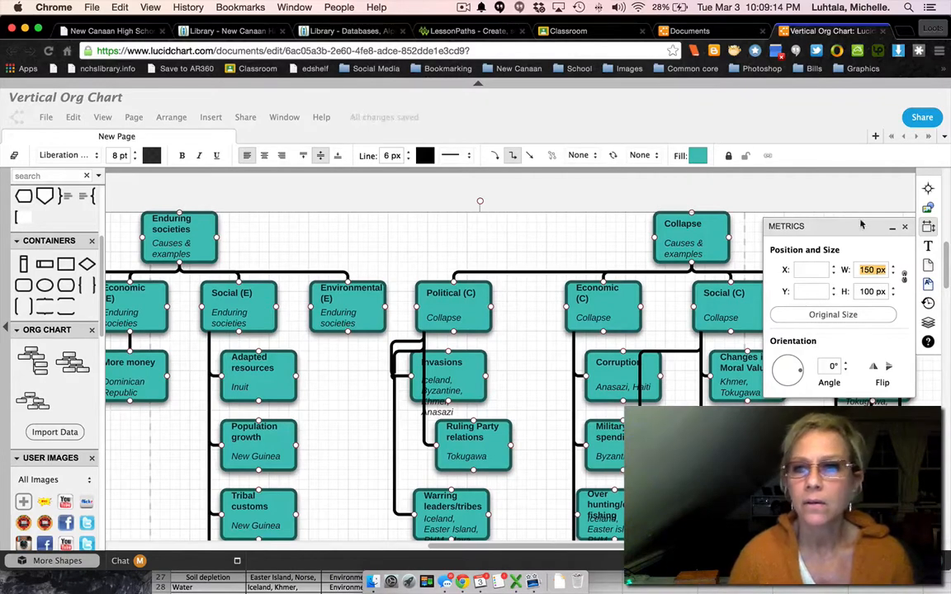
click(905, 226)
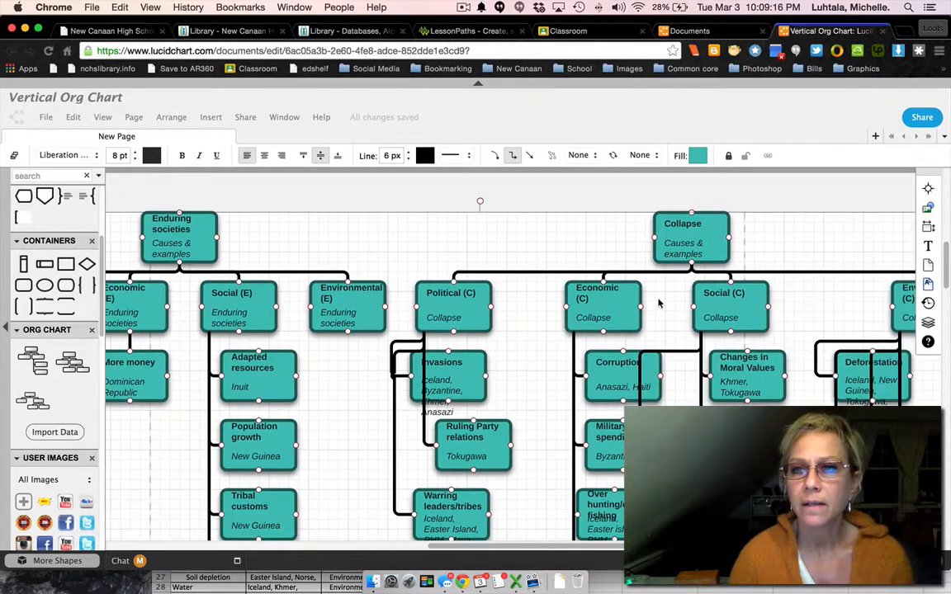
Clean up the layout of the whole org chart using its org chart settings.
scroll(661, 297, right, 7)
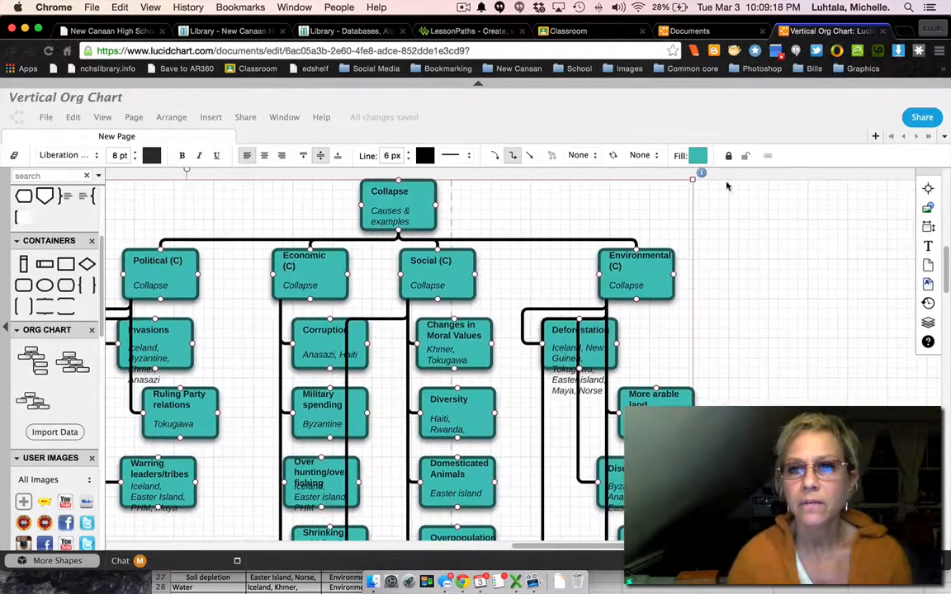
scroll(733, 281, up, 2)
click(698, 243)
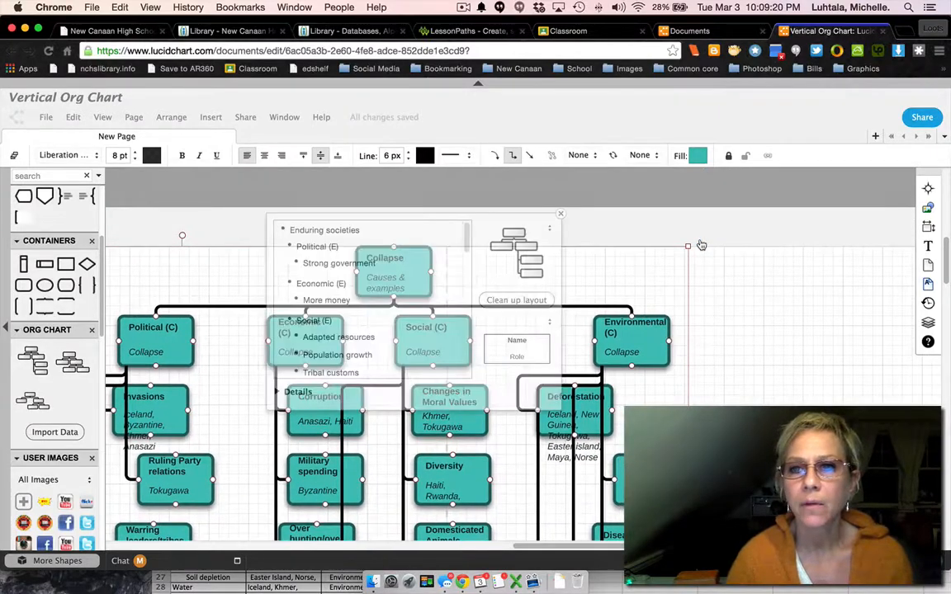
click(529, 302)
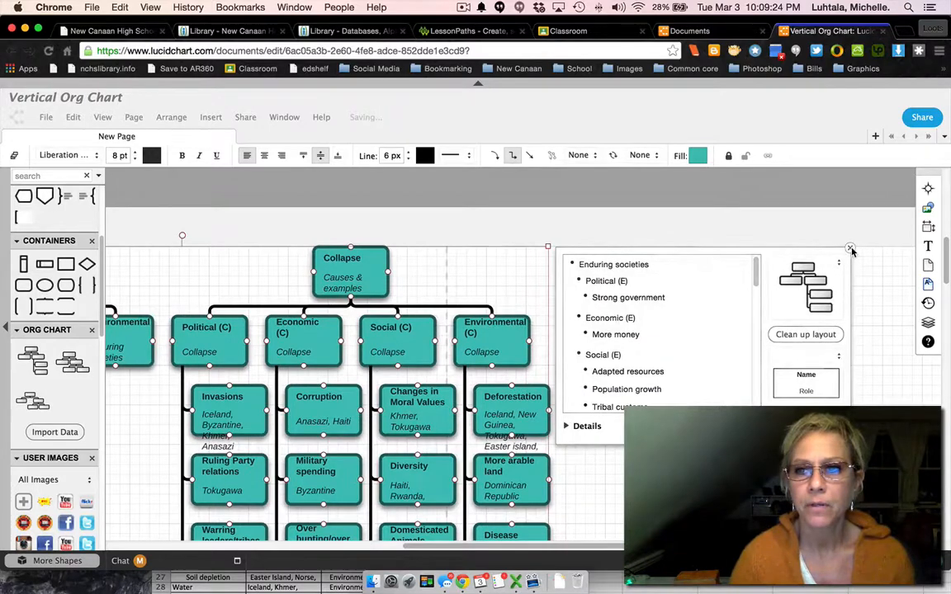
click(848, 249)
Select only the Invasions box under Political (C) and make it slightly taller to fit more of its text.
scroll(645, 364, left, 5)
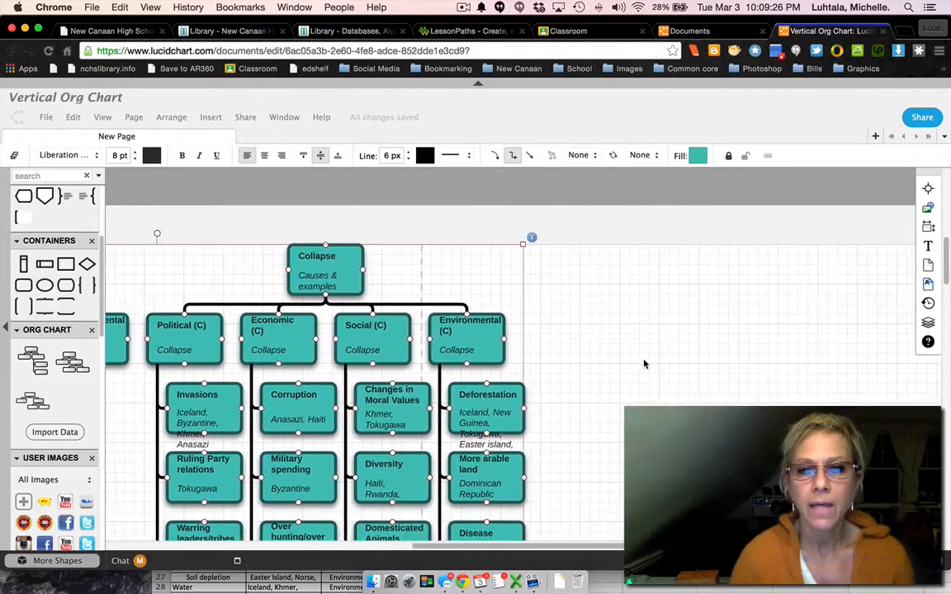
scroll(645, 364, down, 2)
scroll(645, 364, left, 6)
scroll(645, 364, up, 2)
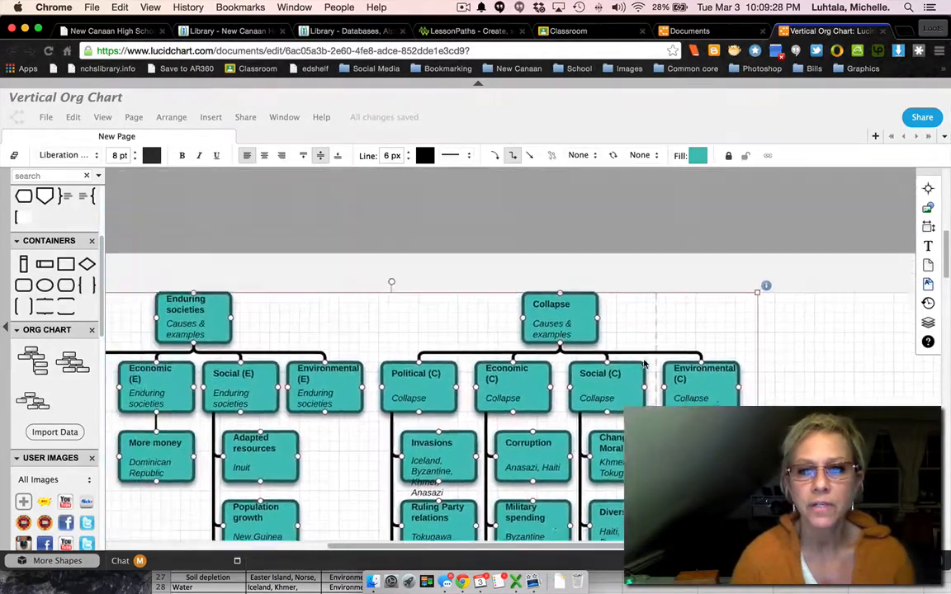
scroll(645, 364, down, 2)
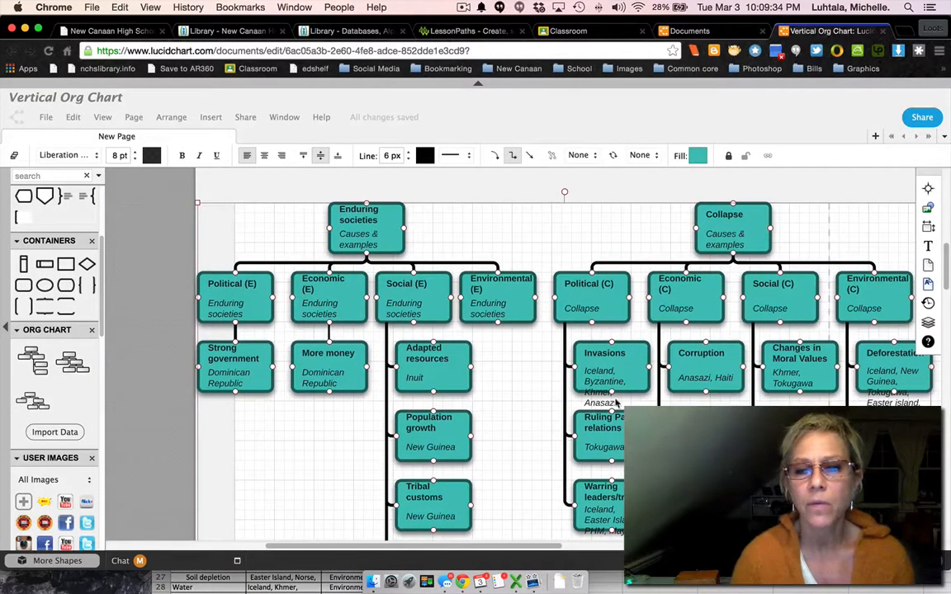
click(529, 391)
click(626, 381)
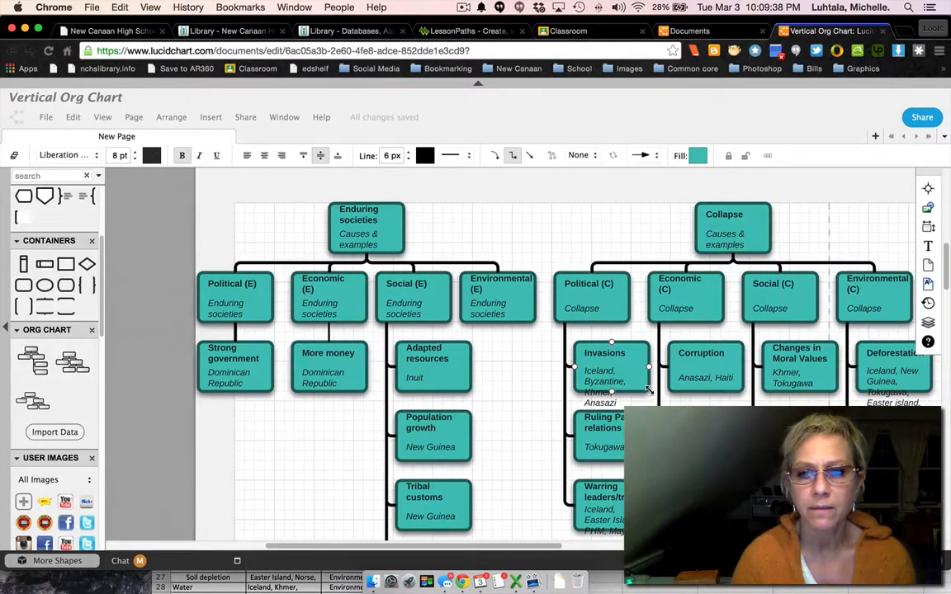
mouse_move(649, 389)
mouse_down()
mouse_move(649, 440)
mouse_move(649, 401)
mouse_up()
scroll(522, 394, right, 5)
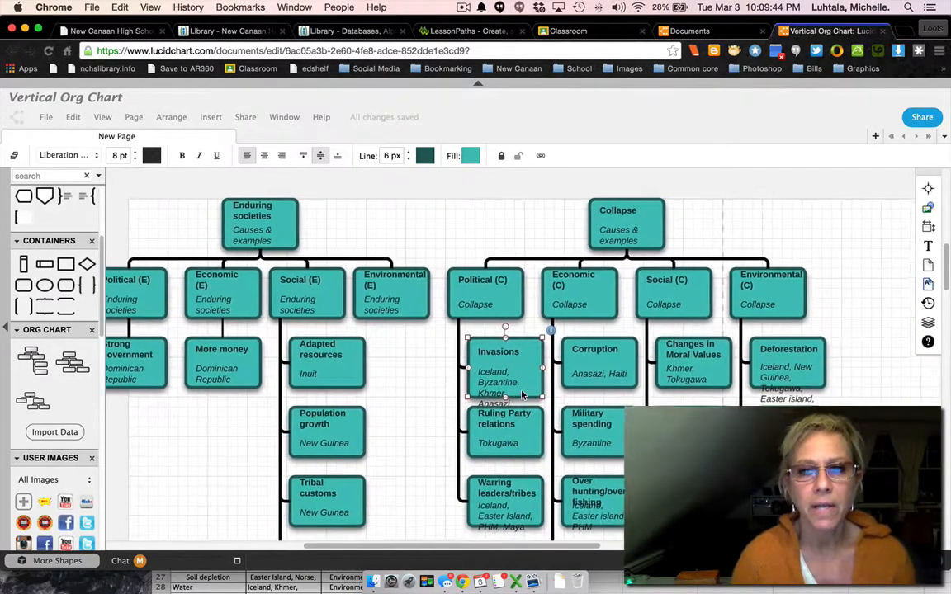
scroll(522, 394, left, 3)
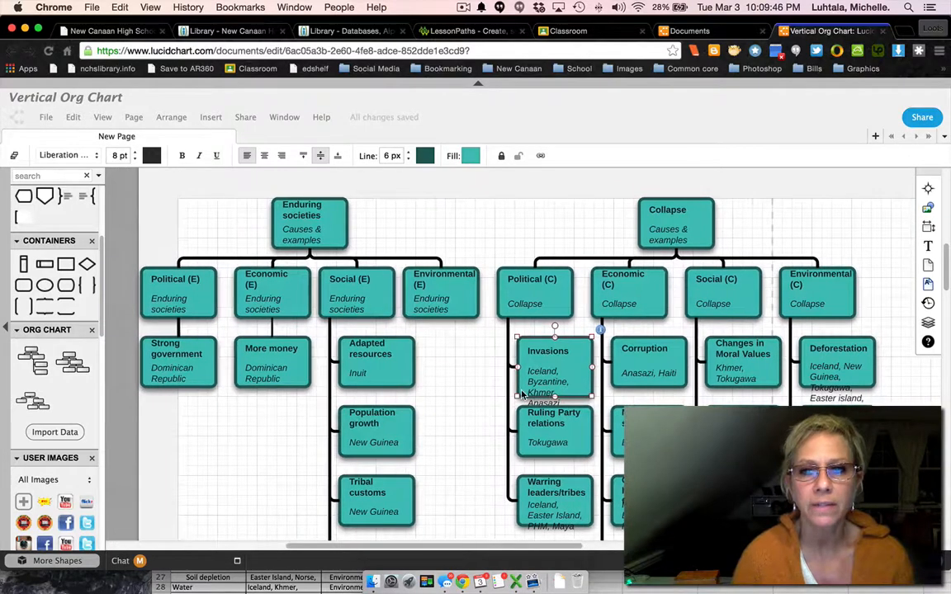